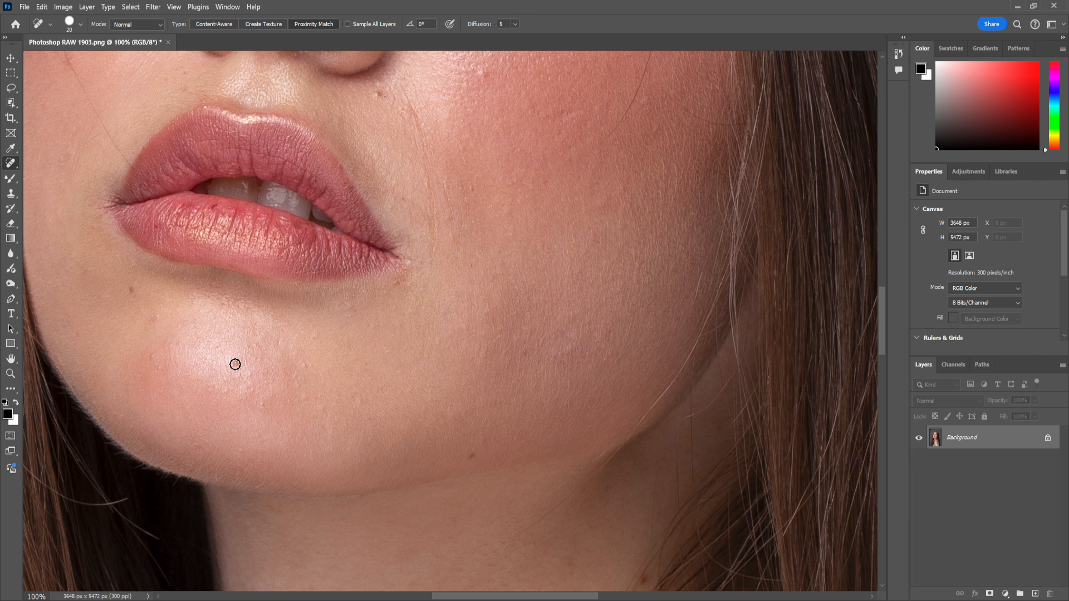
Heal the small blemishes on the chin and below the lips with the Spot Healing Brush, using a 15 px brush.
{"action": "left_click", "coordinate": [235, 364]}
{"action": "scroll", "coordinate": [388, 410], "scroll_direction": "up", "scroll_amount": 2}
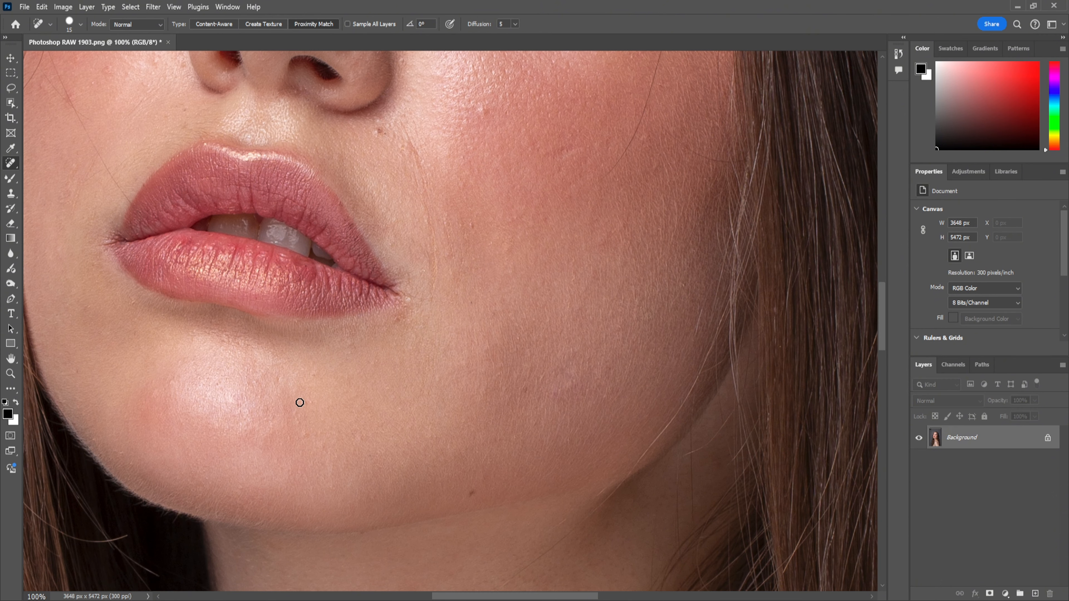
{"action": "scroll", "coordinate": [418, 406], "scroll_direction": "up", "scroll_amount": 4}
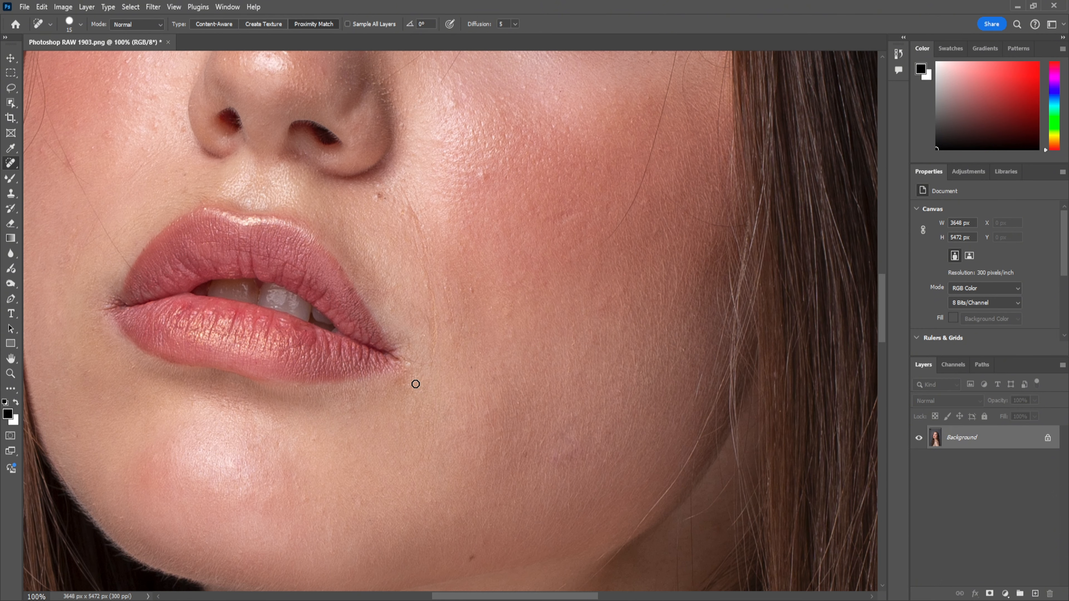
{"action": "scroll", "coordinate": [419, 312], "scroll_direction": "up", "scroll_amount": 4}
{"action": "scroll", "coordinate": [419, 312], "scroll_direction": "up", "scroll_amount": 2}
Remove the small blemishes from the left-hand cheek, beside the mouth, with the 15 px Spot Healing Brush.
{"action": "key", "text": "ctrl+minus"}
{"action": "key", "text": "ctrl+minus"}
{"action": "key", "text": "ctrl+minus"}
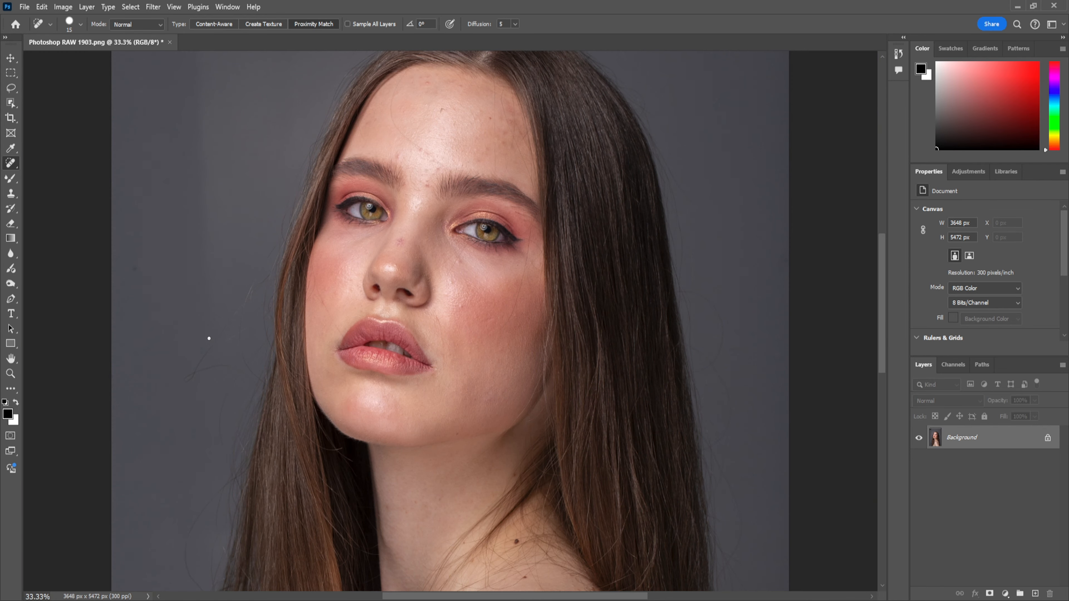
{"action": "key", "text": "ctrl+plus"}
{"action": "key", "text": "ctrl+plus"}
{"action": "key", "text": "ctrl+plus"}
{"action": "left_click_drag", "start_coordinate": [135, 327], "coordinate": [453, 334]}
{"action": "mouse_move", "coordinate": [445, 374]}
{"action": "left_mouse_down"}
{"action": "mouse_move", "coordinate": [380, 268]}
{"action": "mouse_move", "coordinate": [394, 284]}
{"action": "mouse_move", "coordinate": [368, 219]}
{"action": "left_mouse_up"}
{"action": "left_click", "coordinate": [380, 272]}
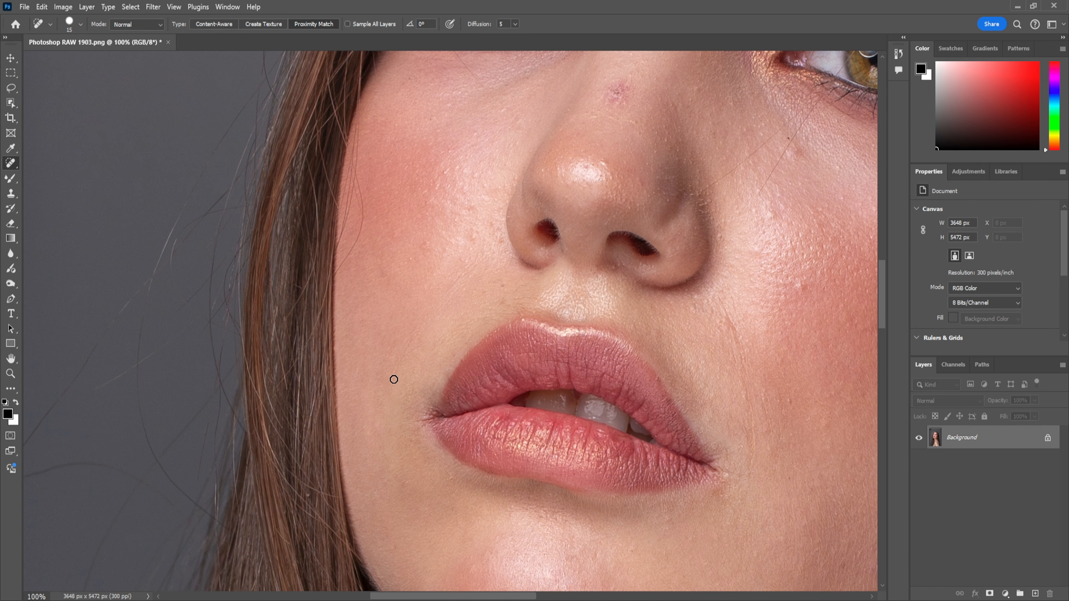
{"action": "left_click", "coordinate": [413, 343]}
Remove the red blemish from the bridge of the nose and keep the Spot Healing Brush active.
{"action": "key", "text": "shift+alt+k"}
{"action": "key", "text": "shift+alt+n"}
{"action": "scroll", "coordinate": [393, 550], "scroll_direction": "up", "scroll_amount": 3}
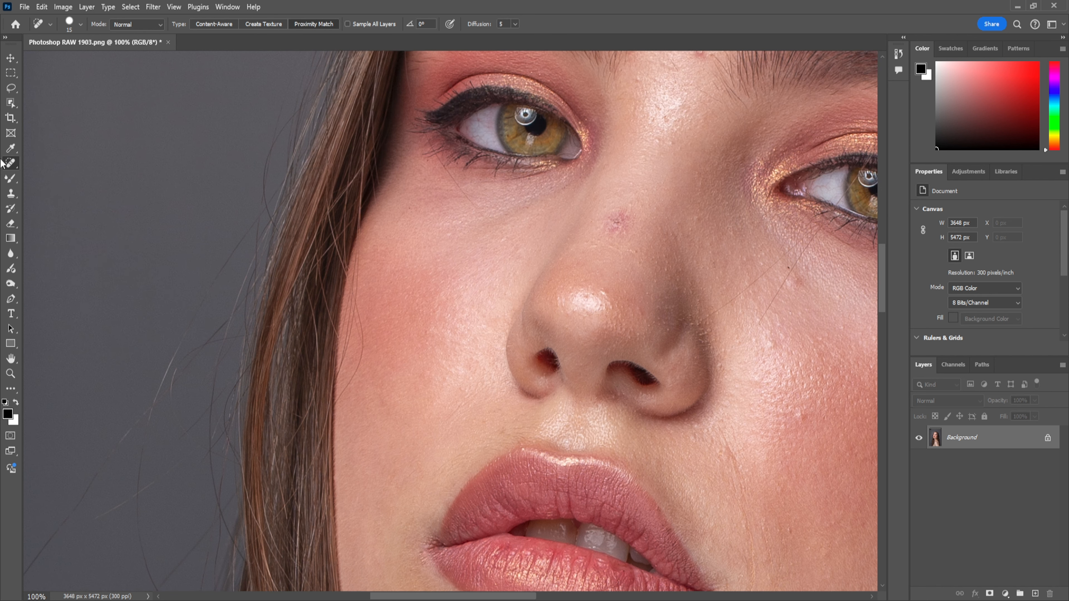
{"action": "key", "text": "s"}
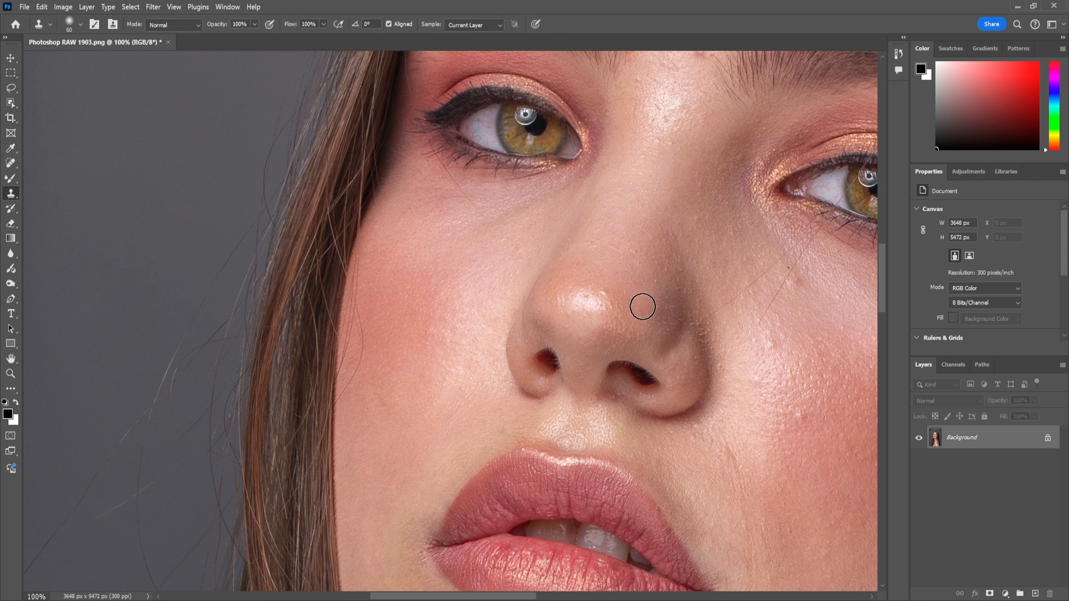
{"action": "key", "text": "j"}
Heal the remaining small blemishes on the right-hand cheek with the Spot Healing Brush.
{"action": "scroll", "coordinate": [734, 358], "scroll_direction": "up", "scroll_amount": 2}
{"action": "left_click_drag", "start_coordinate": [735, 358], "coordinate": [469, 123]}
{"action": "scroll", "coordinate": [97, 229], "scroll_direction": "down", "scroll_amount": 1}
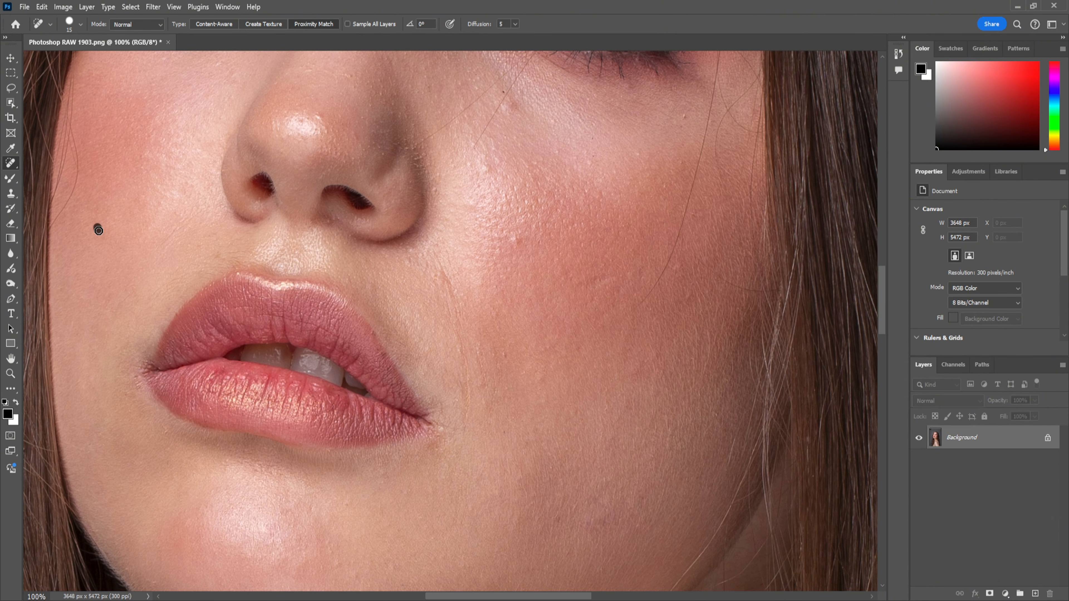
{"action": "left_click", "coordinate": [518, 241]}
{"action": "mouse_move", "coordinate": [579, 279]}
{"action": "left_mouse_down"}
{"action": "mouse_move", "coordinate": [620, 346]}
{"action": "mouse_move", "coordinate": [643, 338]}
{"action": "mouse_move", "coordinate": [679, 497]}
{"action": "left_mouse_up"}
{"action": "mouse_move", "coordinate": [647, 314]}
{"action": "left_mouse_down"}
{"action": "mouse_move", "coordinate": [683, 313]}
{"action": "mouse_move", "coordinate": [679, 247]}
{"action": "left_mouse_up"}
Set the healing mode to Lighten and paint out the dark stray hair beneath the right-hand eye.
{"action": "left_click", "coordinate": [153, 26]}
{"action": "left_click", "coordinate": [126, 80]}
{"action": "left_click", "coordinate": [154, 25]}
{"action": "left_click", "coordinate": [127, 91]}
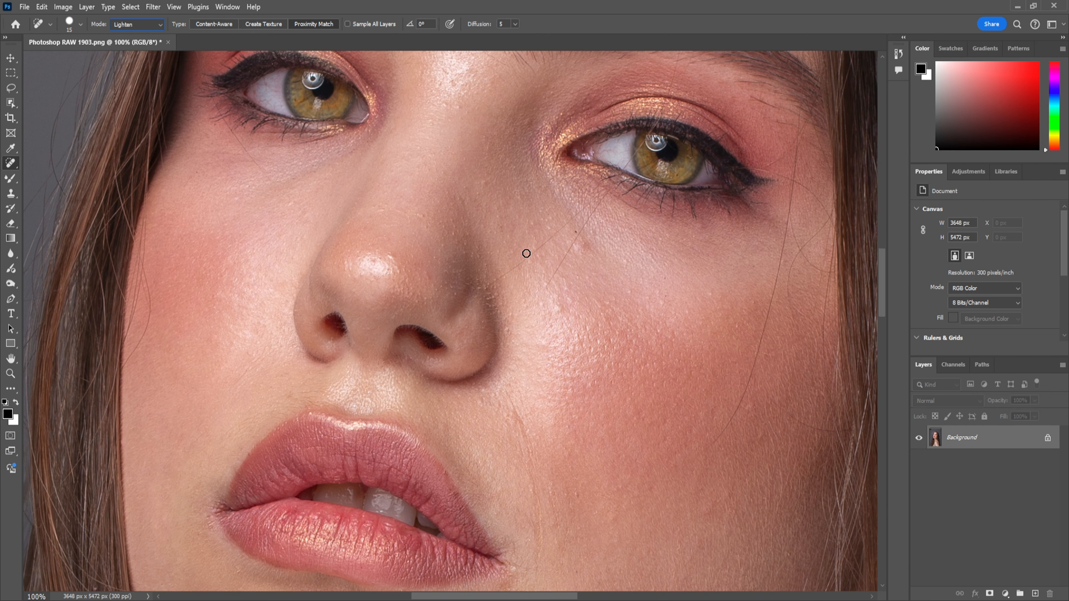
{"action": "left_click_drag", "start_coordinate": [486, 292], "coordinate": [580, 233]}
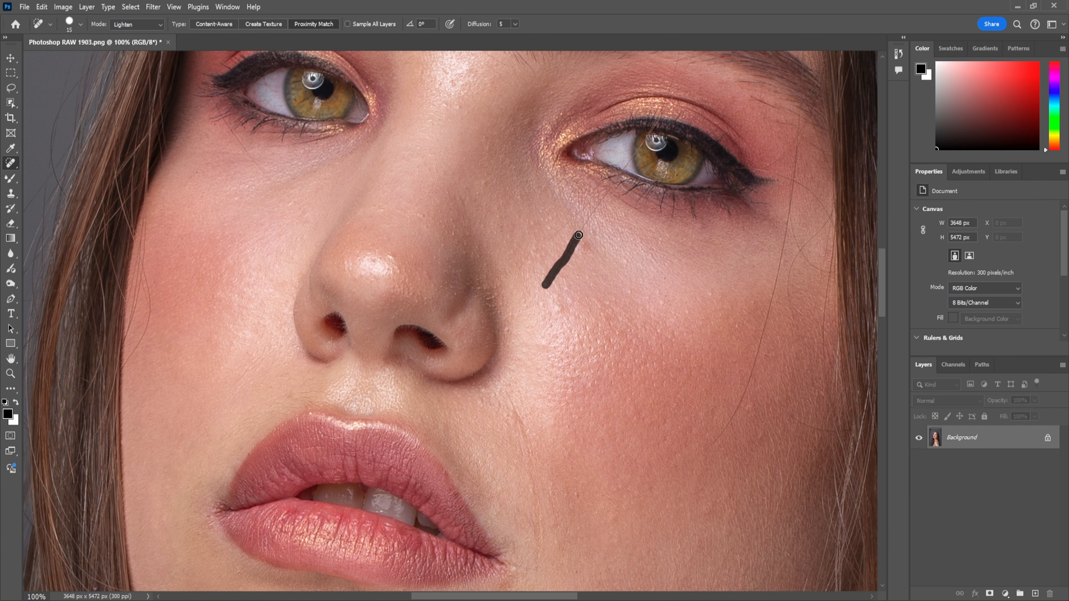
{"action": "left_click_drag", "start_coordinate": [644, 309], "coordinate": [638, 454]}
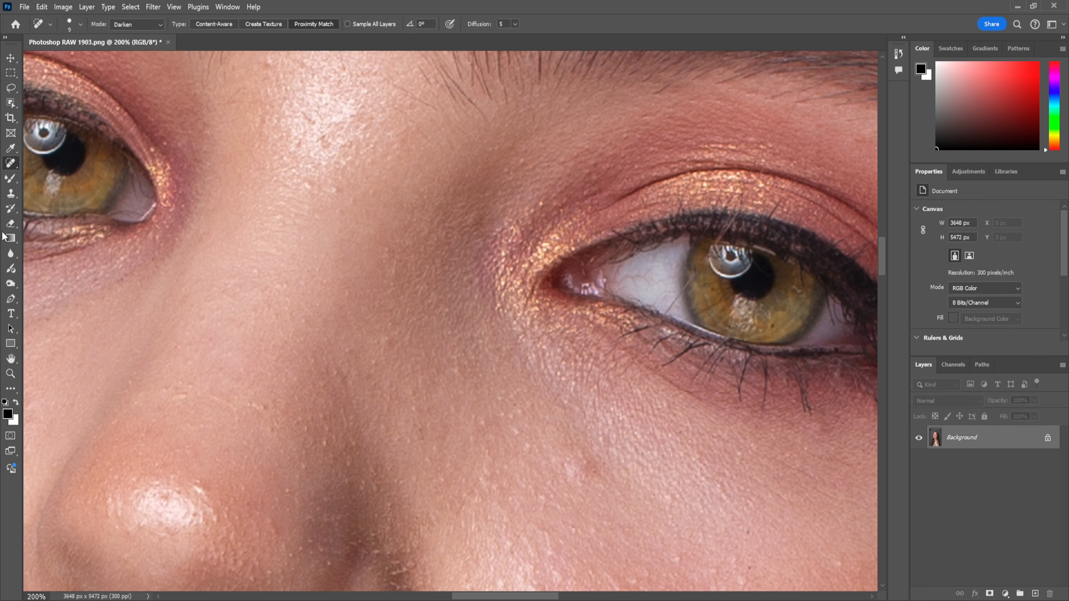
{"action": "left_click", "coordinate": [11, 193]}
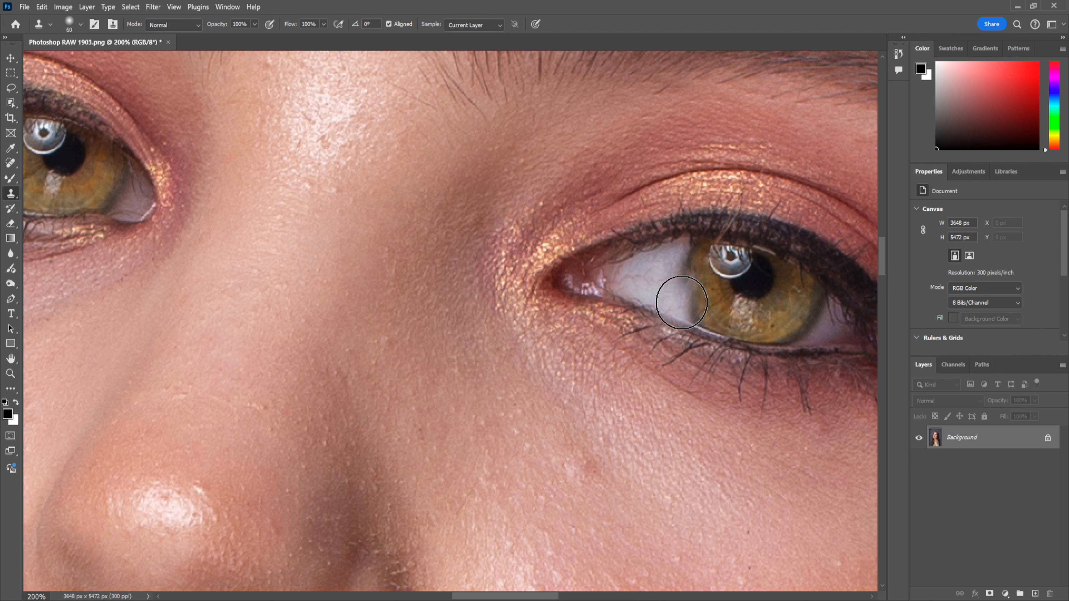
{"action": "key", "text": "bracketleft"}
{"action": "key", "text": "bracketleft"}
{"action": "key", "text": "bracketleft"}
{"action": "key", "text": "bracketleft"}
{"action": "key", "text": "bracketleft"}
{"action": "key", "text": "bracketleft"}
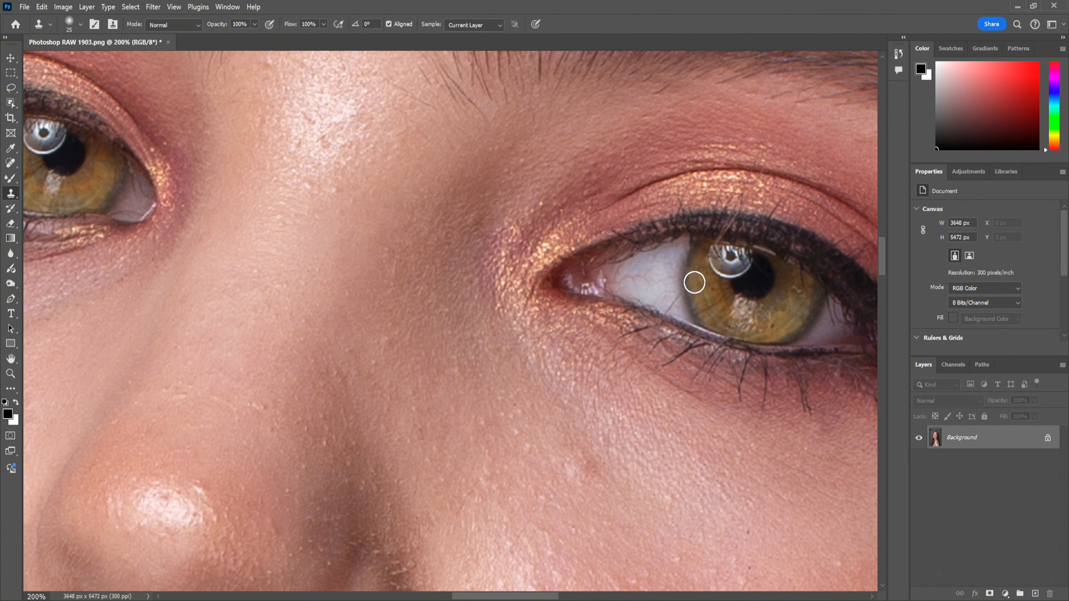
Touch up the white of the right-hand eye with the Spot Healing Brush set to Content-Aware.
{"action": "key", "text": "j"}
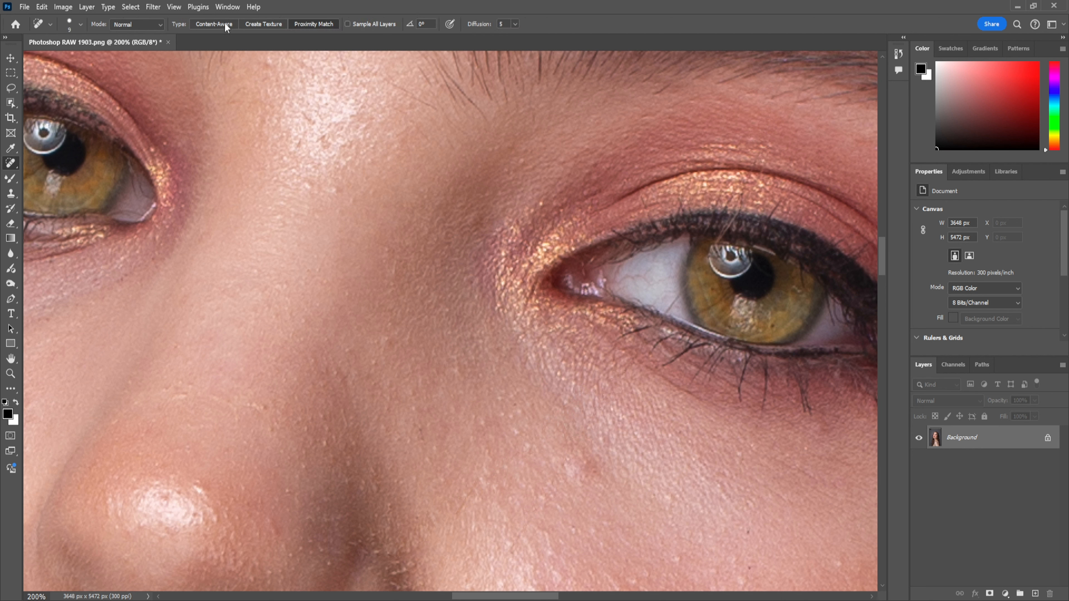
{"action": "left_click", "coordinate": [214, 25]}
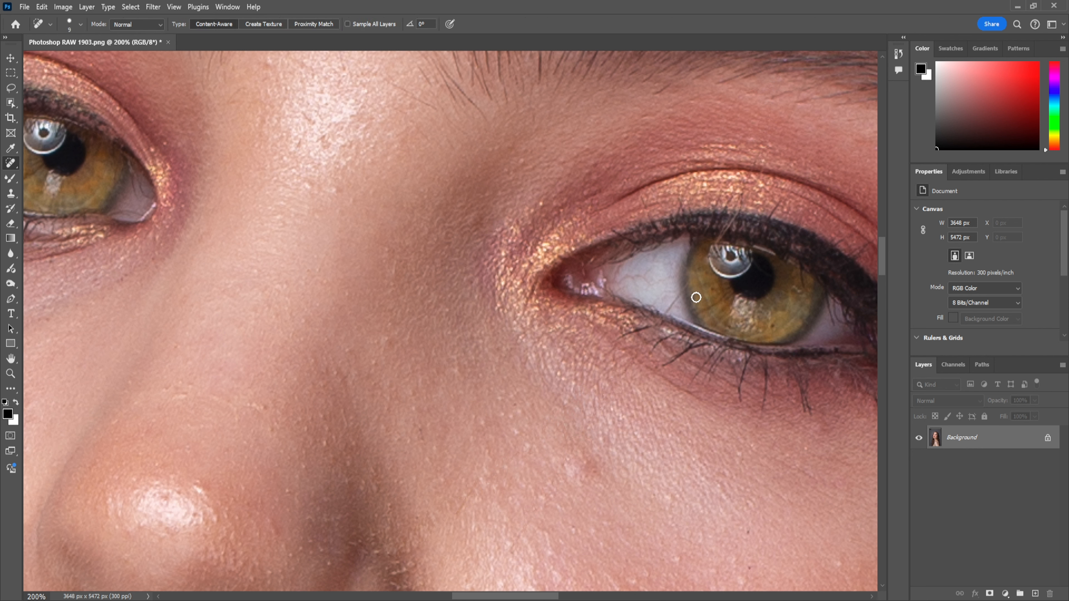
{"action": "left_click", "coordinate": [676, 300]}
Set the healing mode to Darken and remove the light stray lash above the iris of the right-hand eye.
{"action": "left_click", "coordinate": [158, 26]}
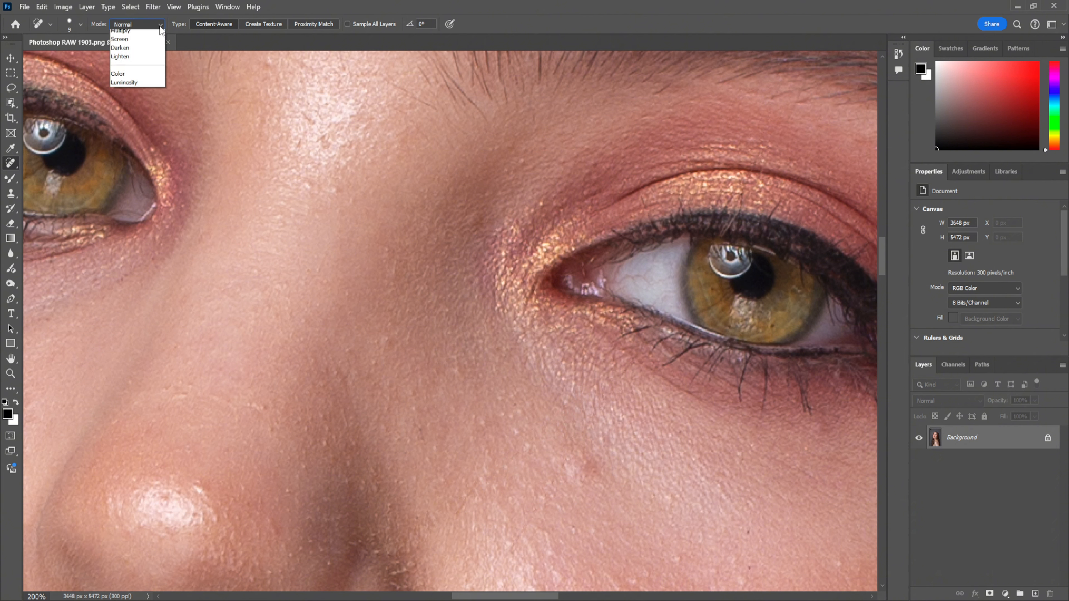
{"action": "left_click", "coordinate": [127, 78]}
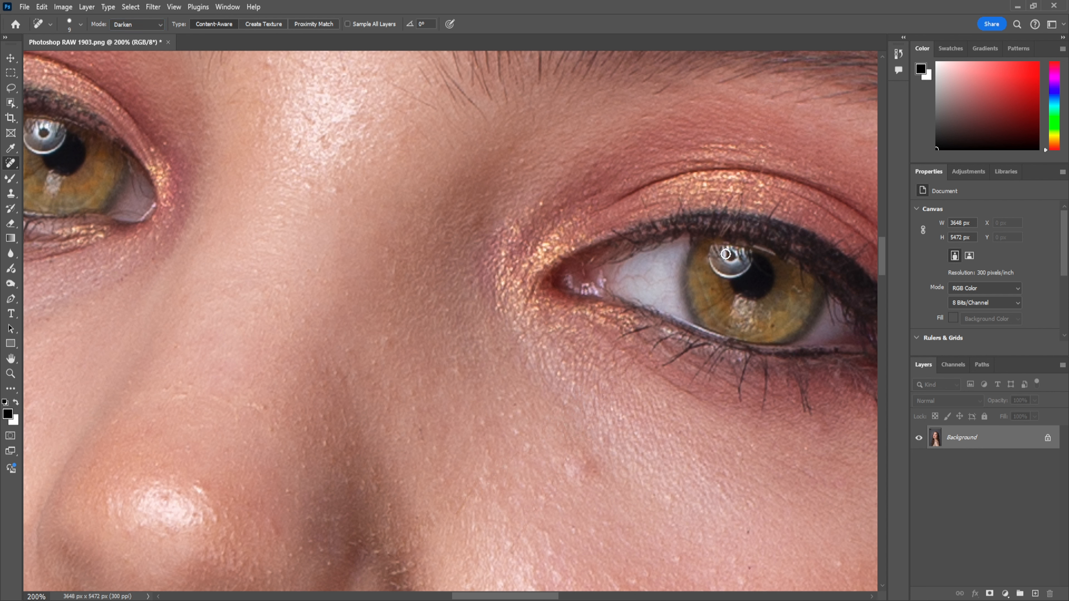
{"action": "left_click", "coordinate": [729, 227]}
{"action": "key", "text": "ctrl+minus"}
{"action": "key", "text": "ctrl+minus"}
{"action": "key", "text": "ctrl+minus"}
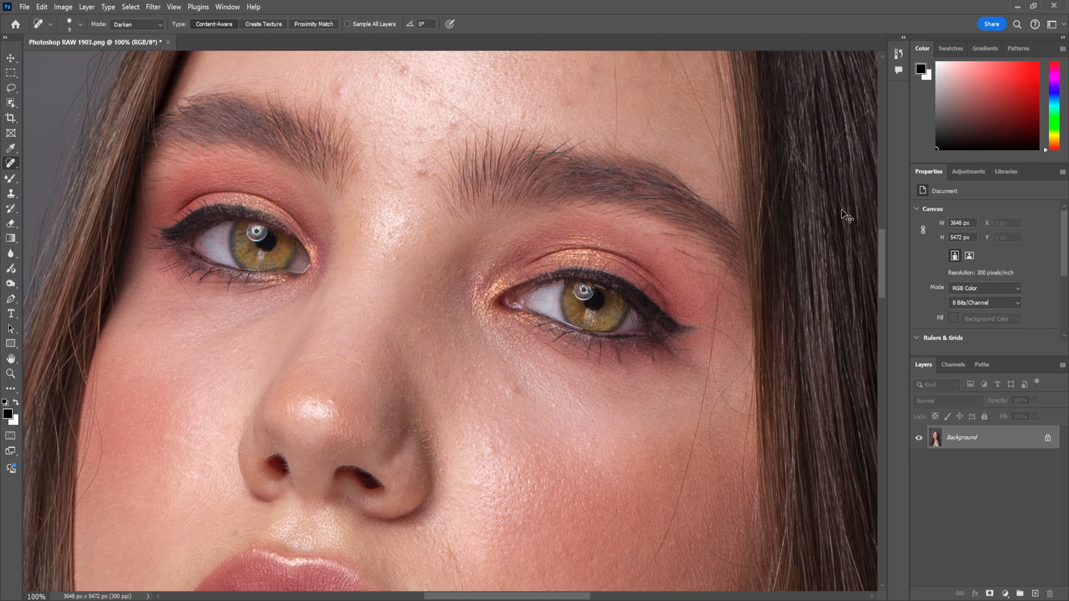
{"action": "key", "text": "ctrl+minus"}
{"action": "key", "text": "ctrl+minus"}
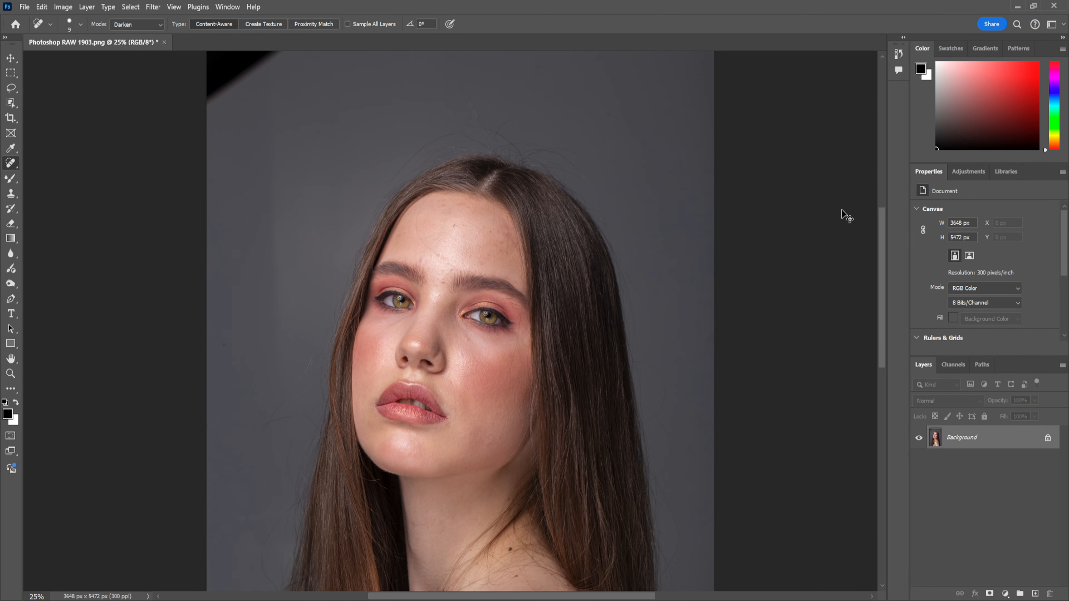
Set the Spot Healing Brush to Normal mode with Proximity Match at 15 px and heal the small dark spot on the forehead.
{"action": "key", "text": "ctrl+plus"}
{"action": "key", "text": "ctrl+plus"}
{"action": "key", "text": "ctrl+plus"}
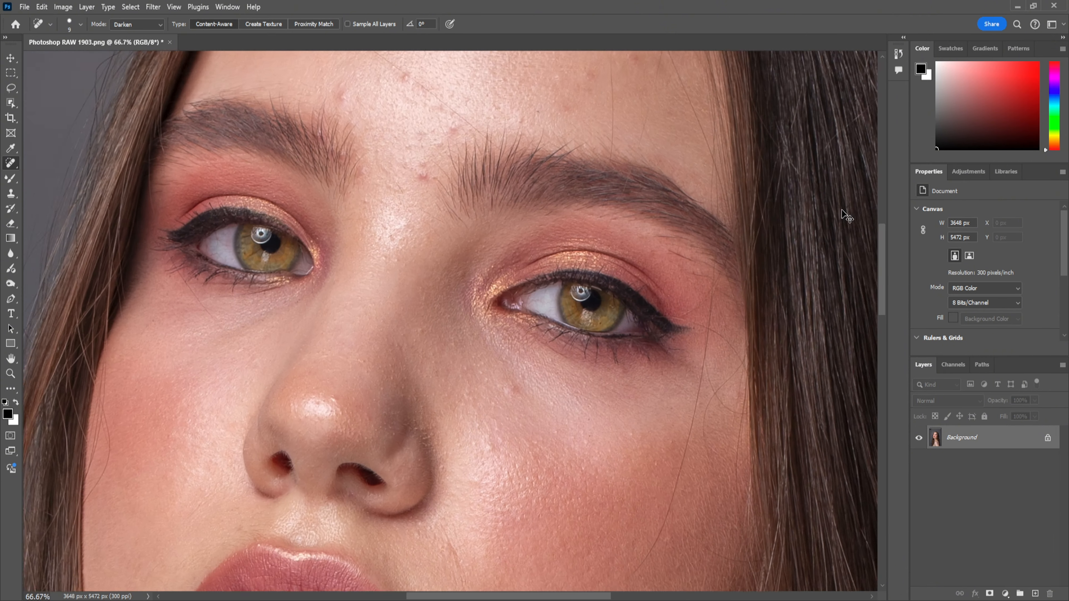
{"action": "key", "text": "ctrl+plus"}
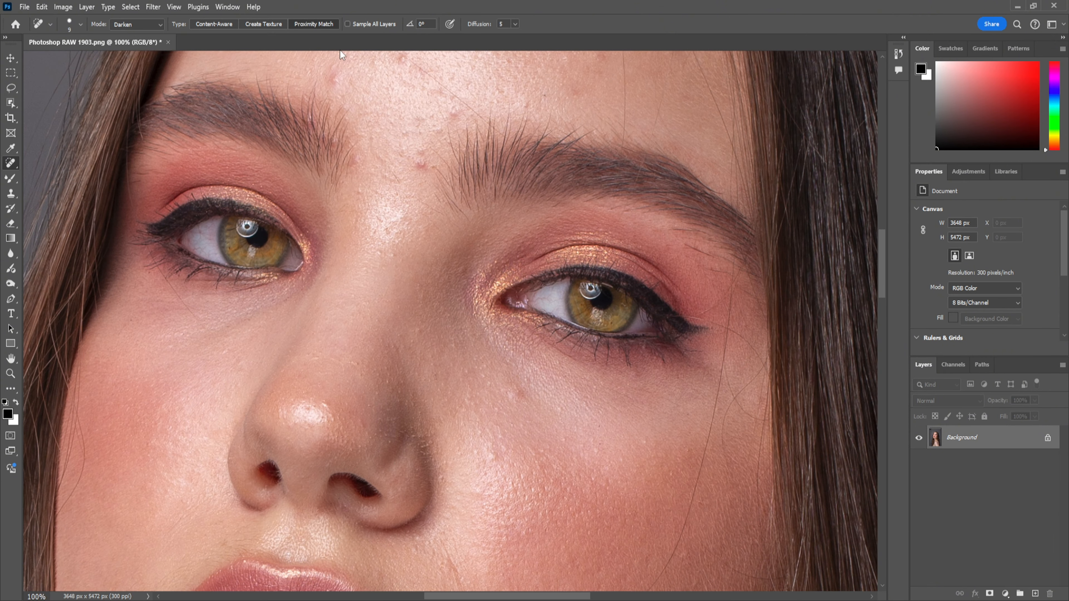
{"action": "scroll", "coordinate": [577, 110], "scroll_direction": "up", "scroll_amount": 5}
{"action": "left_click", "coordinate": [160, 25]}
{"action": "left_click", "coordinate": [127, 35]}
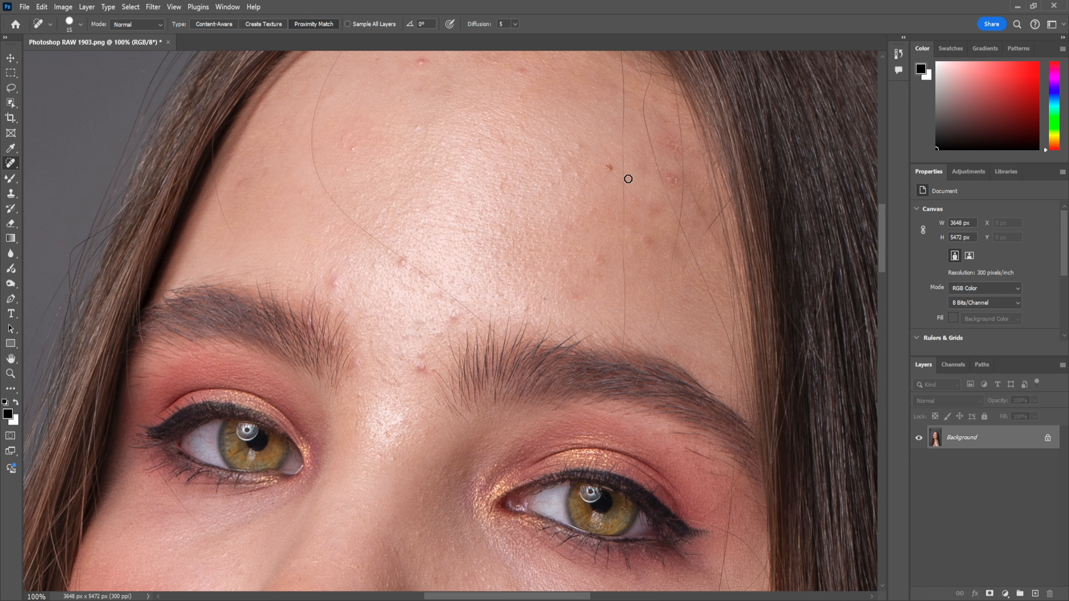
{"action": "scroll", "coordinate": [501, 313], "scroll_direction": "up", "scroll_amount": 2}
{"action": "scroll", "coordinate": [675, 304], "scroll_direction": "down", "scroll_amount": 1}
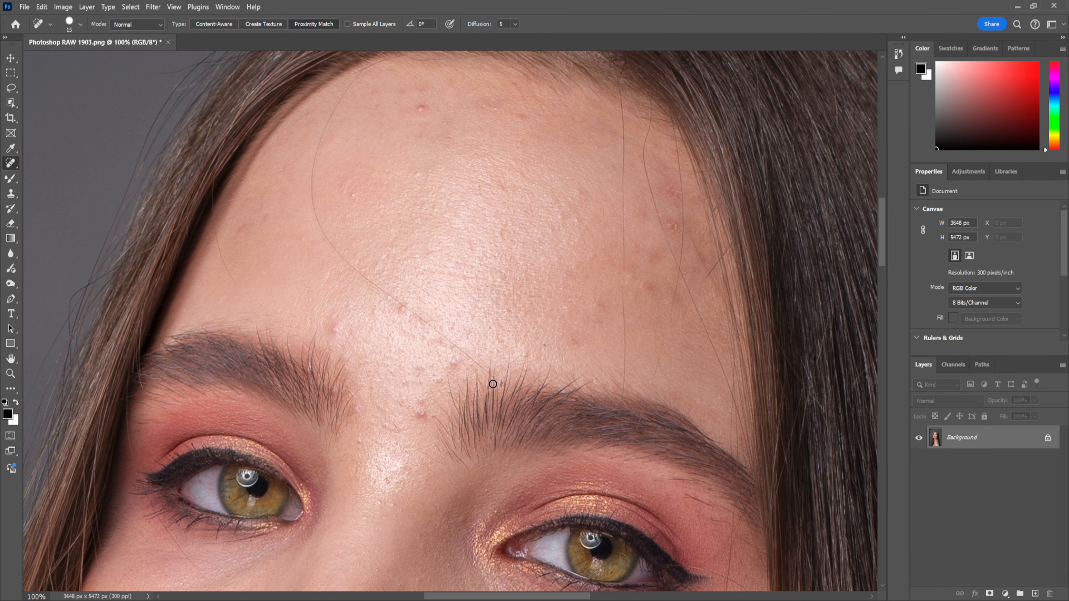
Remove the lower section of the stray hair curving across the forehead toward the right-hand eyebrow.
{"action": "left_click", "coordinate": [10, 208]}
{"action": "key", "text": "j"}
{"action": "key", "text": "l"}
{"action": "mouse_move", "coordinate": [399, 302]}
{"action": "left_mouse_down"}
{"action": "mouse_move", "coordinate": [327, 229]}
{"action": "mouse_move", "coordinate": [324, 246]}
{"action": "mouse_move", "coordinate": [399, 299]}
{"action": "left_mouse_up"}
{"action": "key", "text": "ctrl+d"}
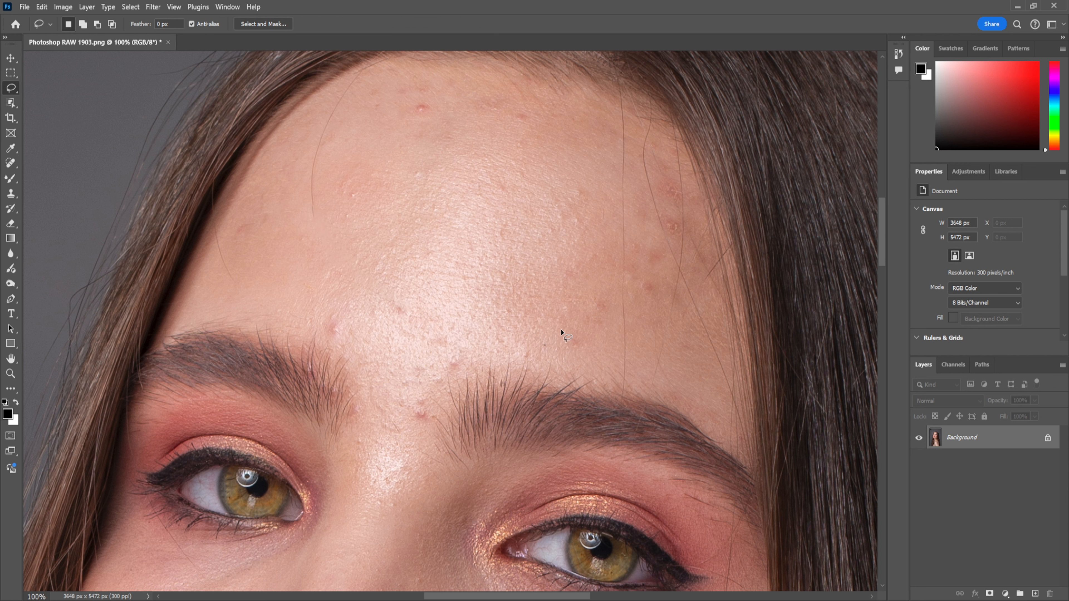
Set the healing mode to Lighten and paint out the remaining upper section of the stray hair on the forehead.
{"action": "key", "text": "j"}
{"action": "left_click", "coordinate": [137, 24]}
{"action": "left_click", "coordinate": [127, 85]}
{"action": "left_click_drag", "start_coordinate": [312, 203], "coordinate": [319, 153]}
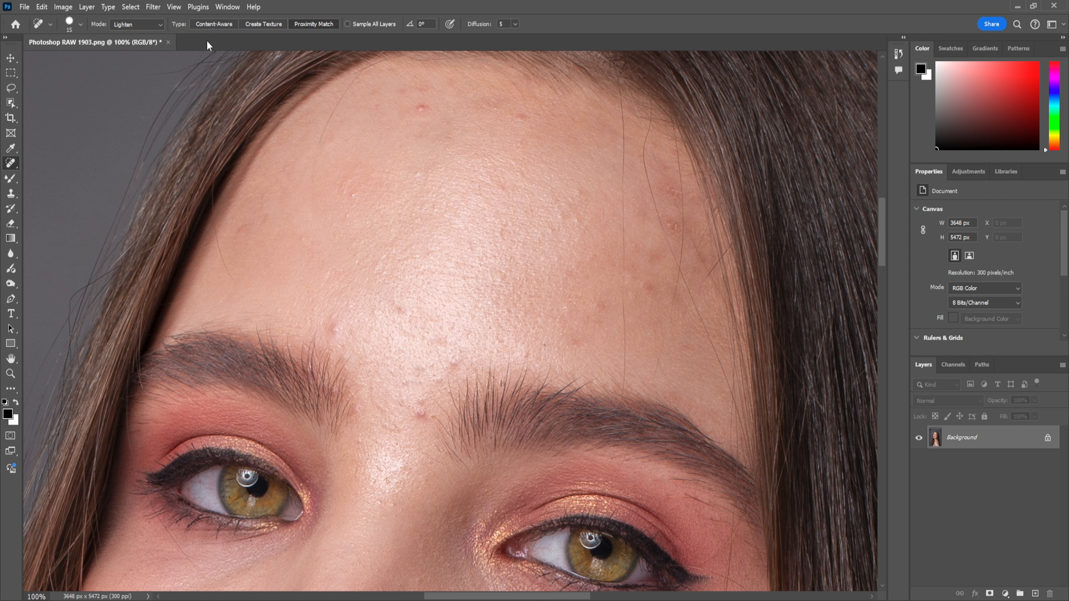
Heal the reddish patch near the left-hand hairline of the forehead with the Spot Healing Brush in Lighten mode.
{"action": "key", "text": "s"}
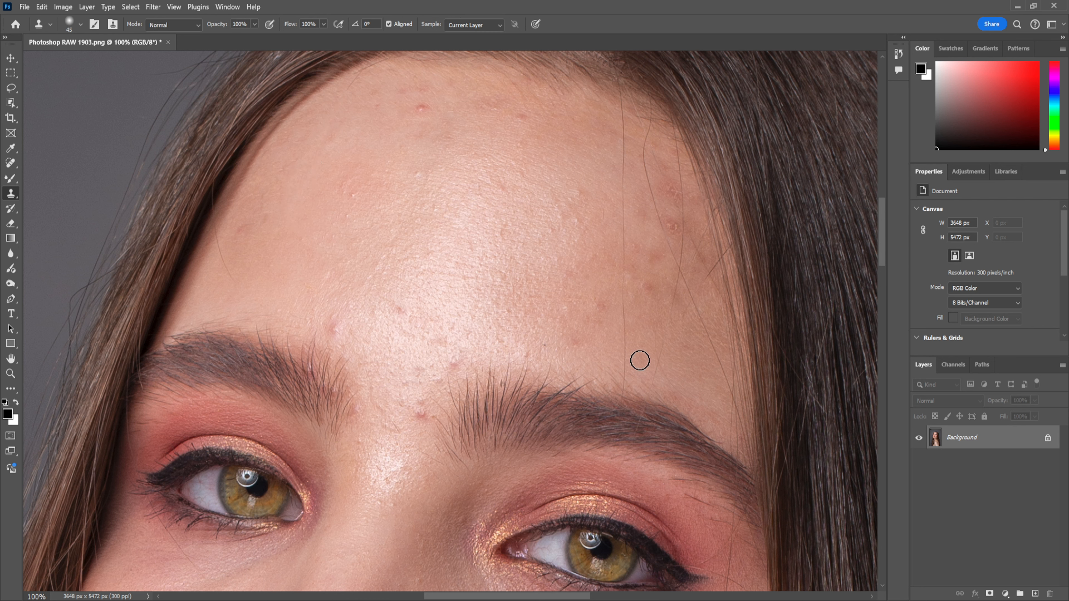
{"action": "scroll", "coordinate": [639, 360], "scroll_direction": "down", "scroll_amount": 6}
{"action": "scroll", "coordinate": [639, 360], "scroll_direction": "up", "scroll_amount": 6}
{"action": "key", "text": "j"}
{"action": "left_click_drag", "start_coordinate": [243, 230], "coordinate": [265, 225]}
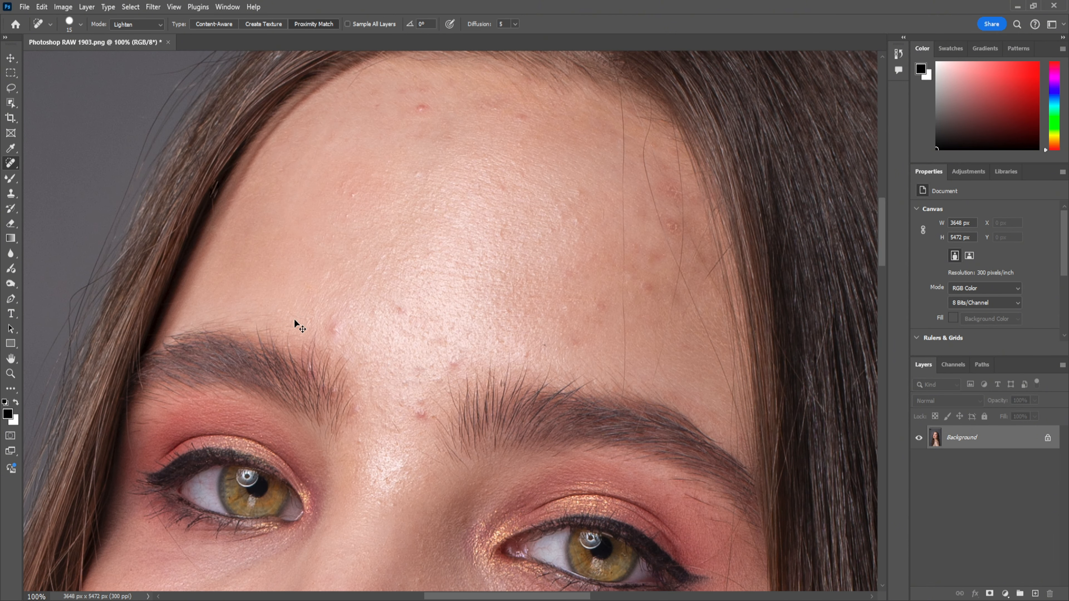
Set the Spot Healing Brush to Normal mode with Proximity Match and heal the blemishes on the left-hand side of the forehead.
{"action": "left_click", "coordinate": [134, 24]}
{"action": "left_click", "coordinate": [133, 36]}
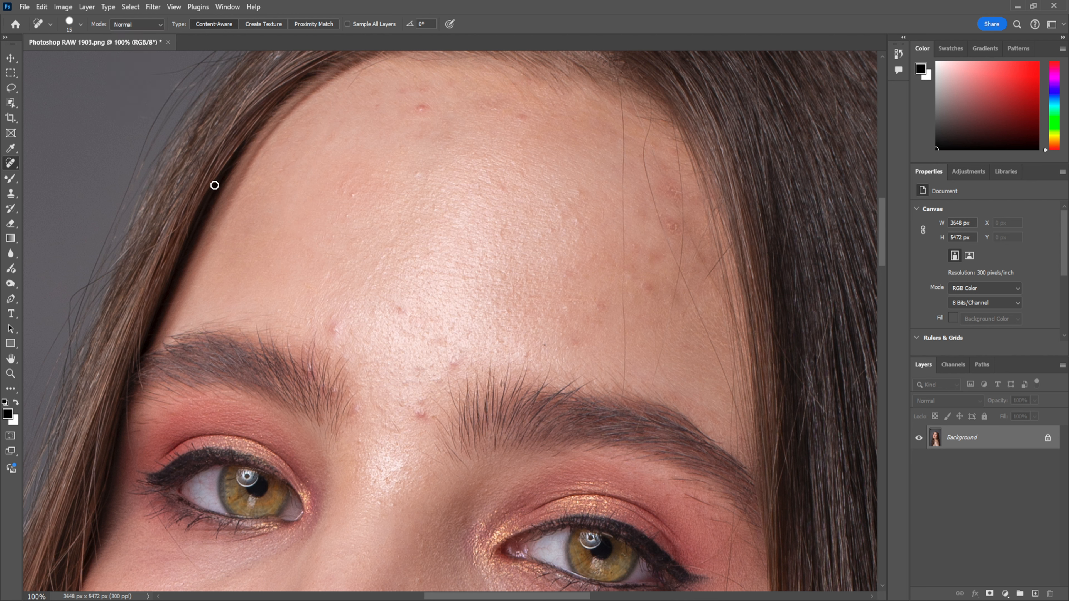
{"action": "left_click", "coordinate": [317, 24]}
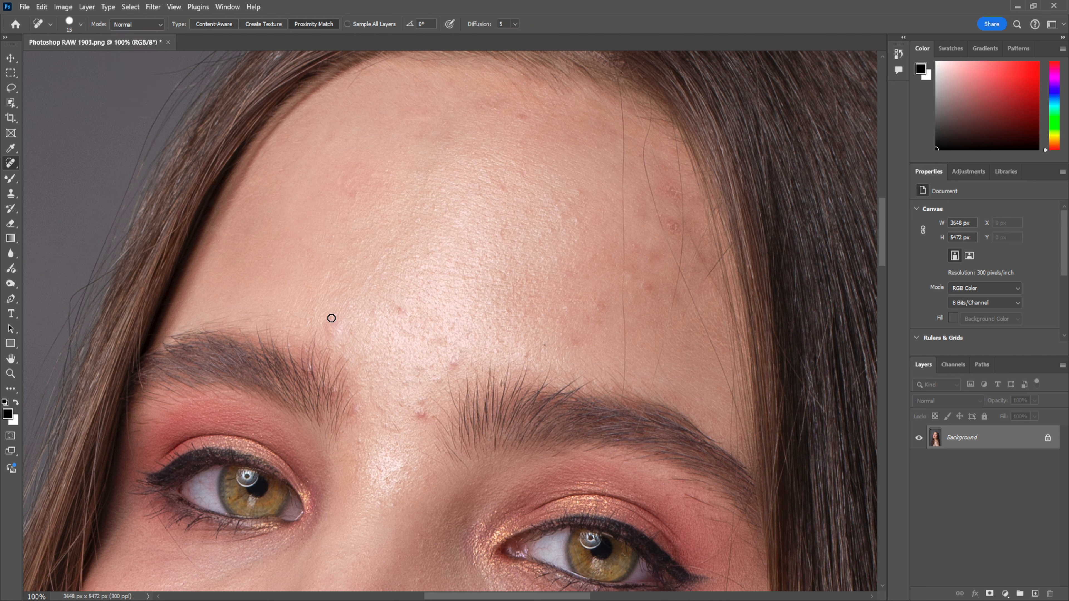
{"action": "left_click", "coordinate": [333, 326]}
{"action": "left_click", "coordinate": [308, 324]}
{"action": "left_click_drag", "start_coordinate": [356, 189], "coordinate": [354, 201]}
Heal the red blemishes between the eyebrows.
{"action": "left_click", "coordinate": [452, 363]}
{"action": "left_click", "coordinate": [440, 382]}
{"action": "left_click", "coordinate": [417, 417]}
{"action": "left_click", "coordinate": [334, 390]}
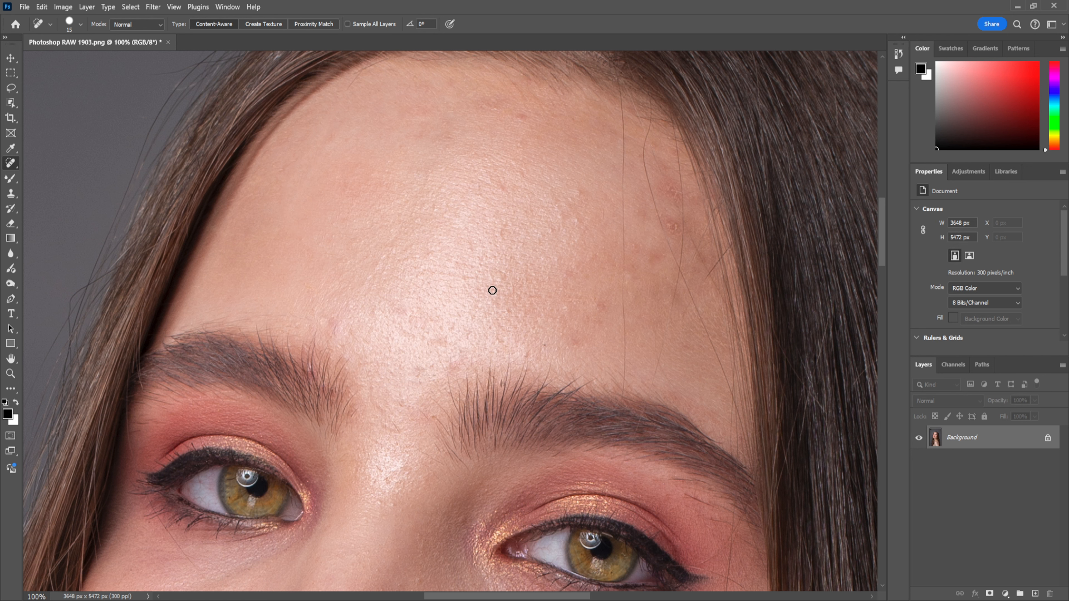
Heal the two blemishes on the upper forehead just below the hairline.
{"action": "left_click", "coordinate": [521, 119]}
{"action": "left_click", "coordinate": [485, 107]}
{"action": "scroll", "coordinate": [480, 448], "scroll_direction": "up", "scroll_amount": 1}
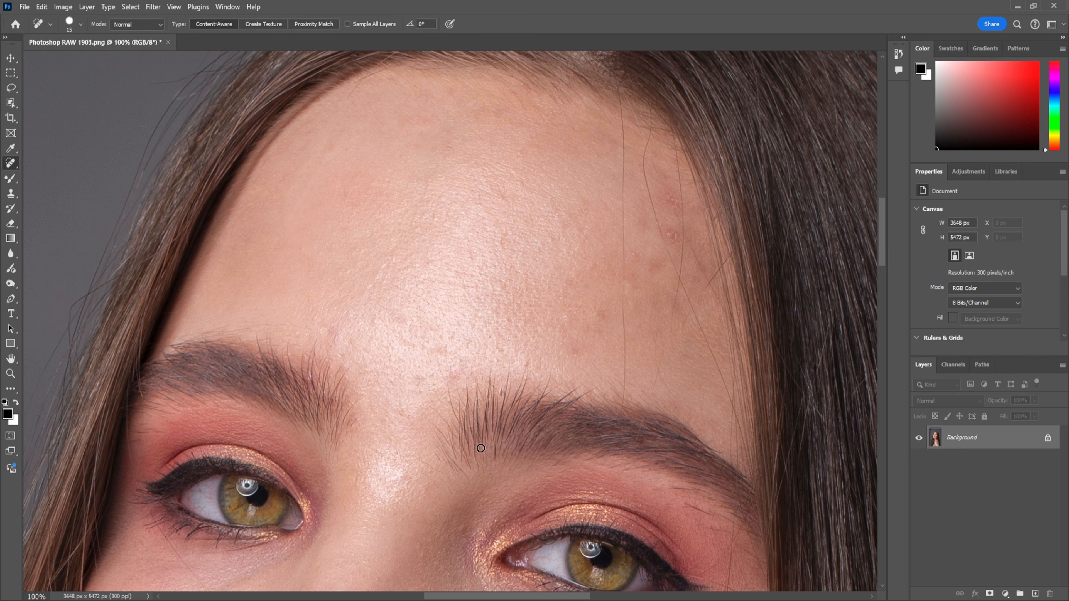
Examine the retouched portrait as a whole and the cheeks, nose and mouth close up for remaining blemishes.
{"action": "key", "text": "bracketright"}
{"action": "key", "text": "bracketright"}
{"action": "key", "text": "bracketright"}
{"action": "key", "text": "ctrl+minus"}
{"action": "key", "text": "ctrl+minus"}
{"action": "key", "text": "ctrl+minus"}
{"action": "key", "text": "ctrl+minus"}
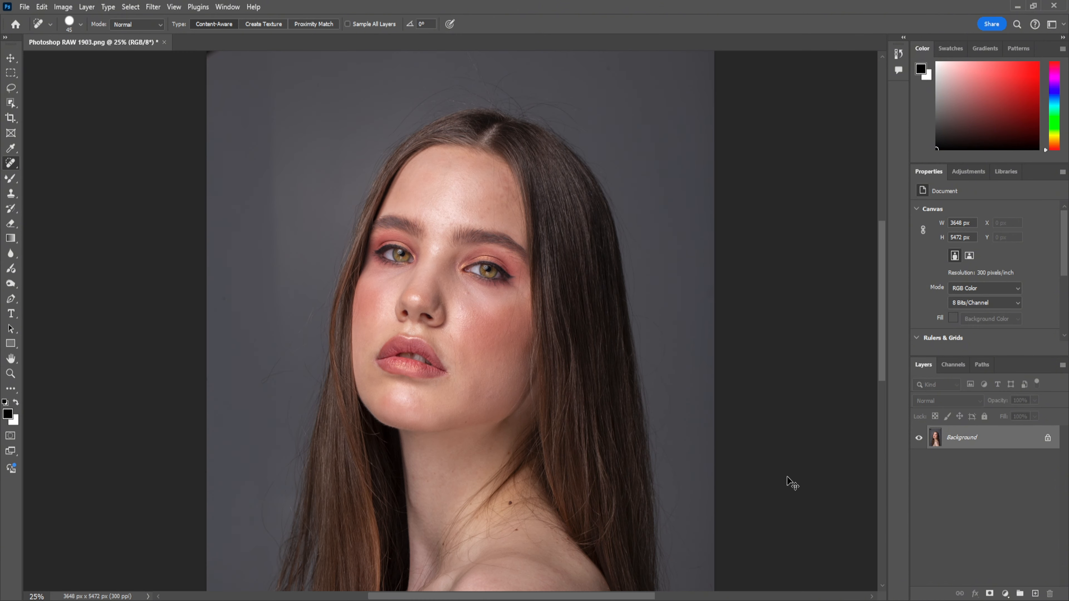
{"action": "key", "text": "ctrl+plus"}
{"action": "key", "text": "ctrl+plus"}
{"action": "key", "text": "ctrl+plus"}
{"action": "key", "text": "ctrl+plus"}
{"action": "key", "text": "bracketleft"}
{"action": "key", "text": "bracketleft"}
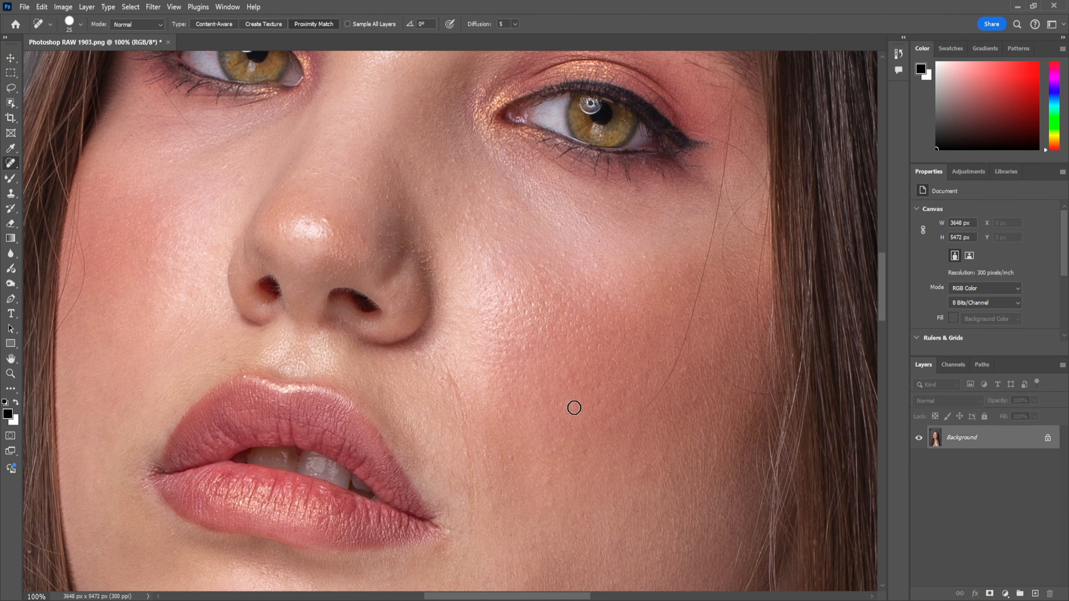
{"action": "key", "text": "bracketleft"}
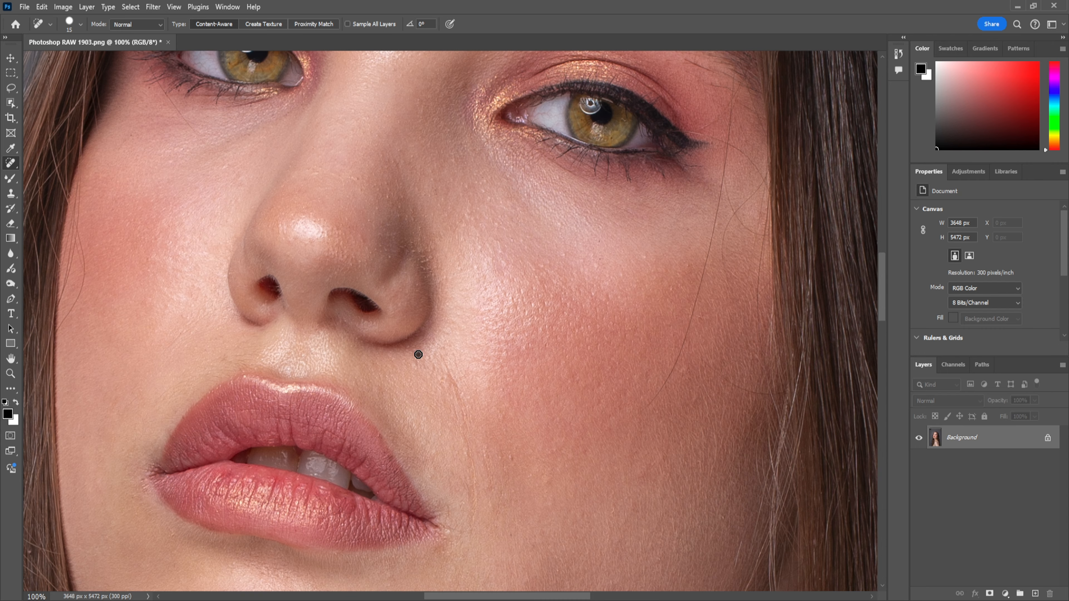
Heal the faint blemishes on the forehead above the right-hand eyebrow with the 15 px Spot Healing Brush.
{"action": "scroll", "coordinate": [644, 256], "scroll_direction": "up", "scroll_amount": 10}
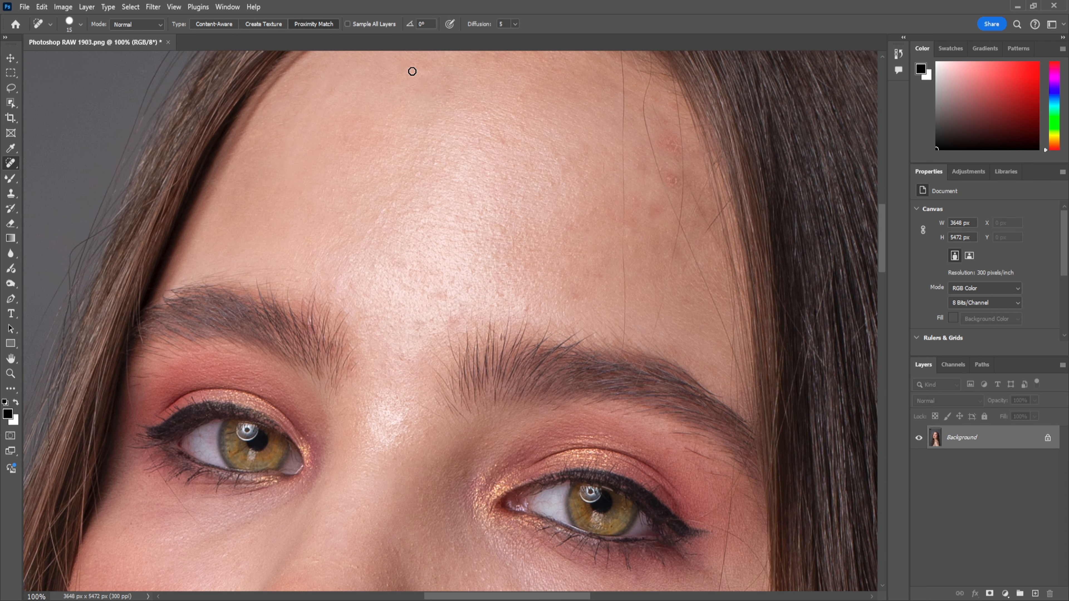
{"action": "left_click", "coordinate": [574, 298]}
{"action": "scroll", "coordinate": [777, 196], "scroll_direction": "up", "scroll_amount": 1}
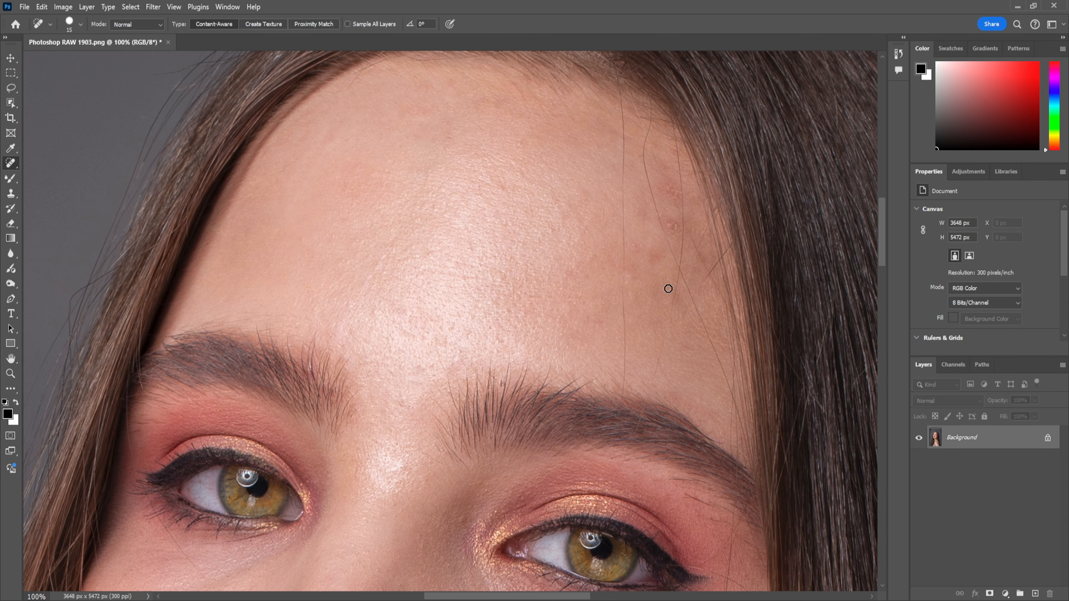
Heal the red blemish on the forehead beside the right-hand hairline.
{"action": "left_click", "coordinate": [674, 229]}
{"action": "scroll", "coordinate": [730, 337], "scroll_direction": "up", "scroll_amount": 2}
{"action": "scroll", "coordinate": [690, 320], "scroll_direction": "down", "scroll_amount": 2}
Set the healing mode to Lighten and remove the long vertical stray hair crossing the forehead above the right-hand eyebrow.
{"action": "left_click", "coordinate": [135, 24]}
{"action": "left_click", "coordinate": [126, 81]}
{"action": "left_click_drag", "start_coordinate": [614, 117], "coordinate": [617, 134]}
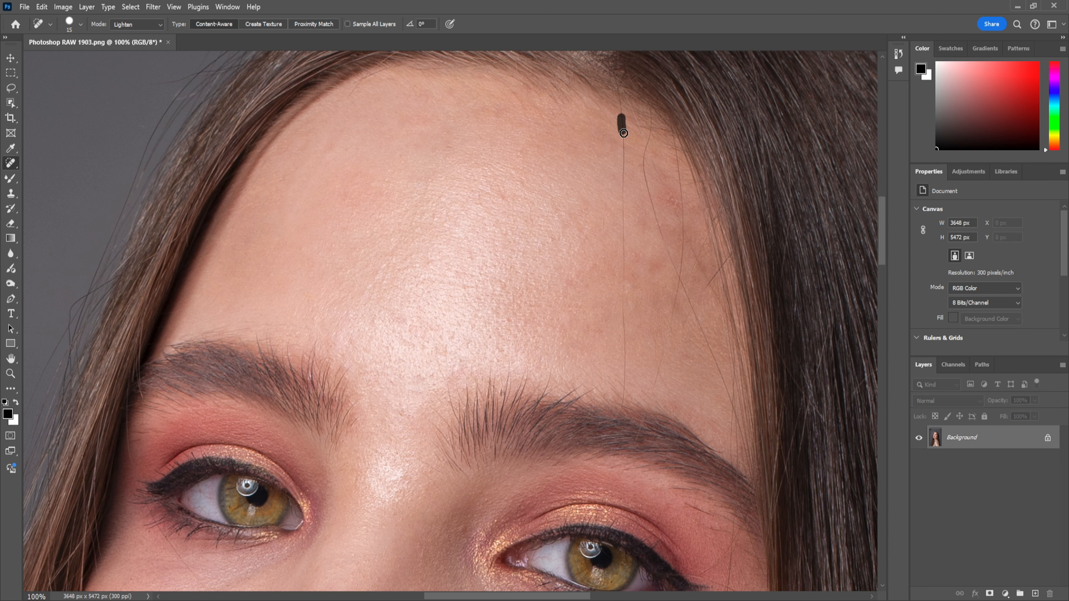
{"action": "left_click_drag", "start_coordinate": [622, 240], "coordinate": [626, 358]}
Remove the thin curved stray hairs on the forehead along the right-hand hairline with the Spot Healing Brush.
{"action": "key", "text": "bracketleft"}
{"action": "key", "text": "bracketleft"}
{"action": "scroll", "coordinate": [669, 324], "scroll_direction": "down", "scroll_amount": 5}
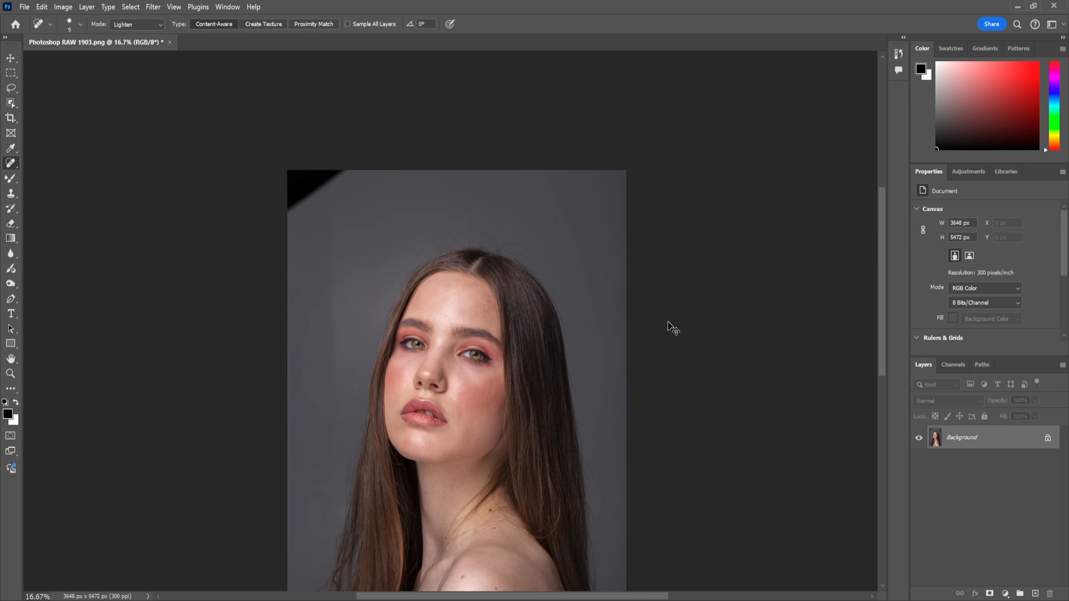
{"action": "scroll", "coordinate": [468, 235], "scroll_direction": "up", "scroll_amount": 5}
{"action": "left_click_drag", "start_coordinate": [632, 177], "coordinate": [496, 507]}
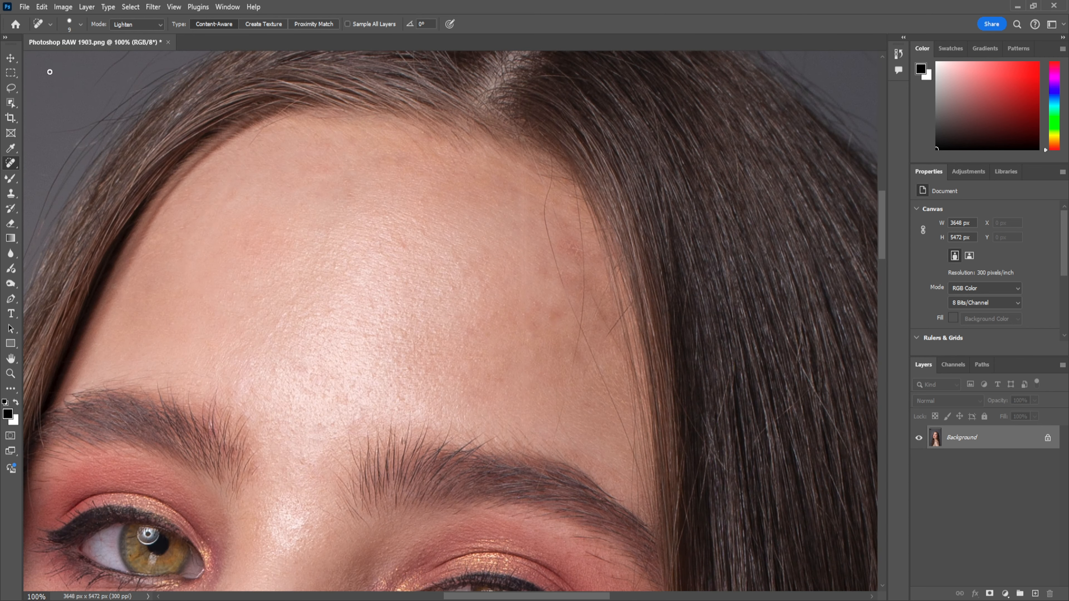
{"action": "key", "text": "bracketright"}
{"action": "key", "text": "bracketright"}
{"action": "left_click", "coordinate": [151, 26]}
{"action": "left_click", "coordinate": [150, 34]}
{"action": "left_click_drag", "start_coordinate": [550, 190], "coordinate": [562, 280]}
{"action": "left_click_drag", "start_coordinate": [583, 333], "coordinate": [621, 455]}
{"action": "left_click_drag", "start_coordinate": [583, 320], "coordinate": [583, 271]}
Set the healing mode to Normal and heal the remaining marks and hair traces beside the right-hand hairline.
{"action": "left_click", "coordinate": [139, 24]}
{"action": "left_click", "coordinate": [131, 34]}
{"action": "left_click_drag", "start_coordinate": [554, 208], "coordinate": [572, 253]}
{"action": "left_click_drag", "start_coordinate": [563, 223], "coordinate": [571, 228]}
{"action": "left_click_drag", "start_coordinate": [592, 270], "coordinate": [595, 291]}
Examine the whole portrait, and the mouth, cheeks, eyes and forehead close up, for remaining blemishes and stray hairs.
{"action": "key", "text": "s"}
{"action": "key", "text": "ctrl+minus"}
{"action": "key", "text": "ctrl+minus"}
{"action": "key", "text": "ctrl+minus"}
{"action": "key", "text": "ctrl+minus"}
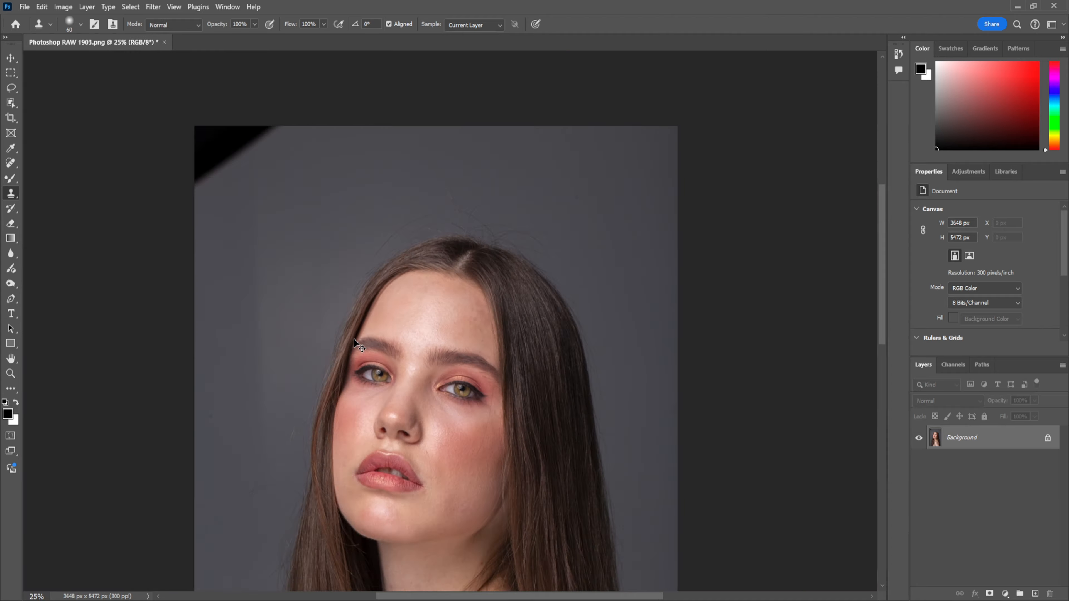
{"action": "key", "text": "ctrl+minus"}
{"action": "scroll", "coordinate": [577, 274], "scroll_direction": "down", "scroll_amount": 3}
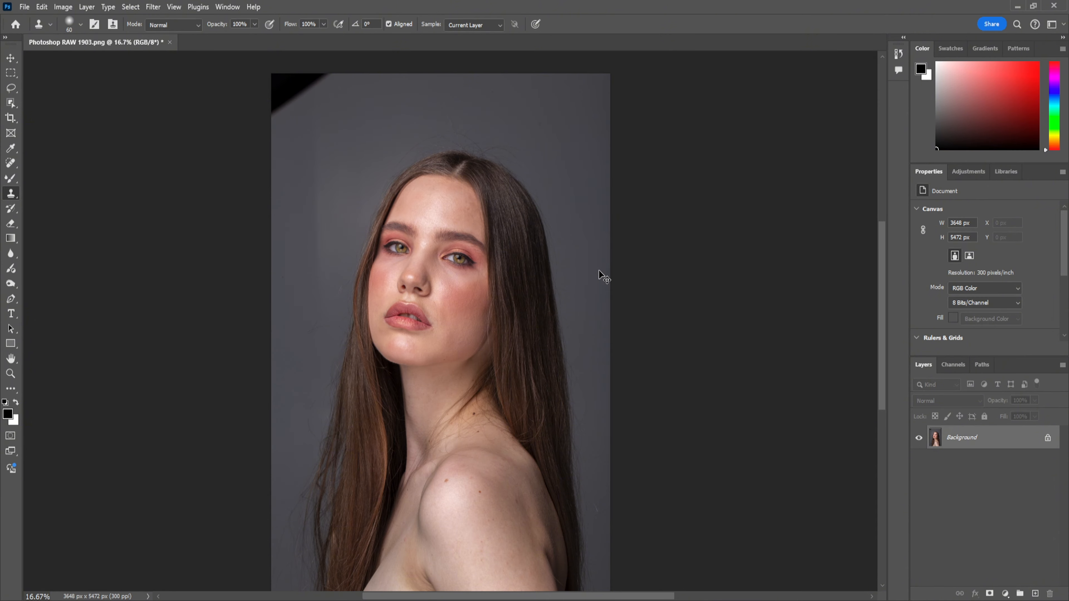
{"action": "key", "text": "ctrl+plus"}
{"action": "key", "text": "ctrl+plus"}
{"action": "key", "text": "ctrl+plus"}
{"action": "key", "text": "ctrl+plus"}
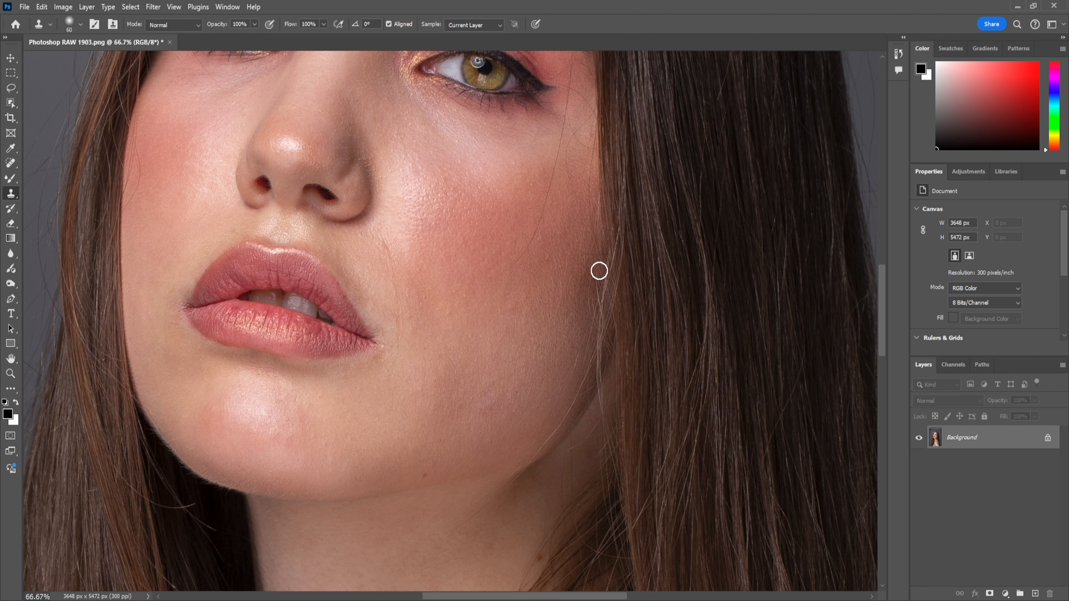
{"action": "scroll", "coordinate": [598, 271], "scroll_direction": "up", "scroll_amount": 8}
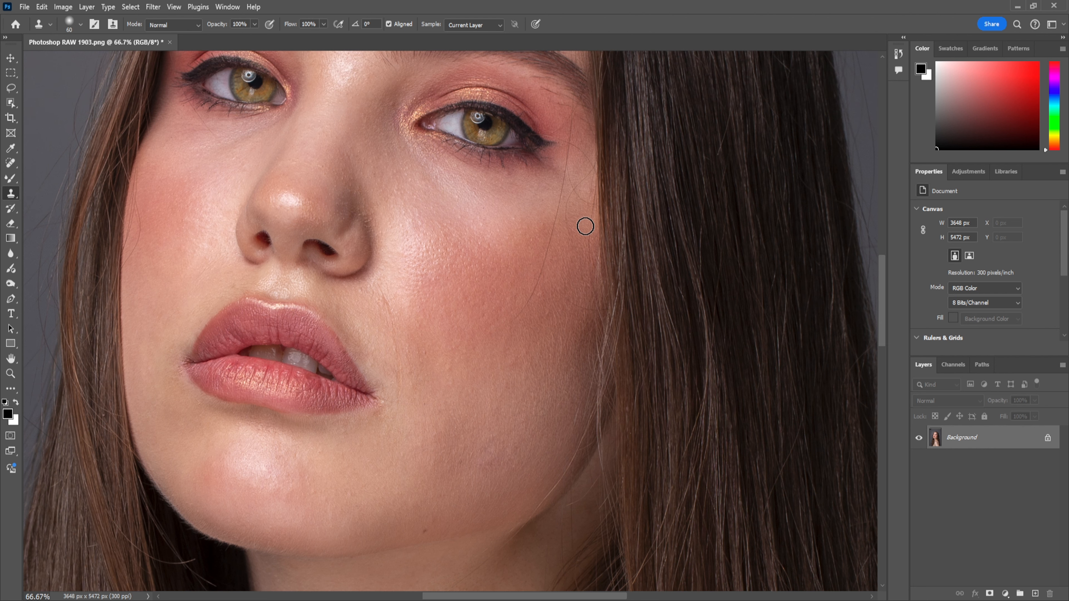
{"action": "scroll", "coordinate": [589, 189], "scroll_direction": "up", "scroll_amount": 5}
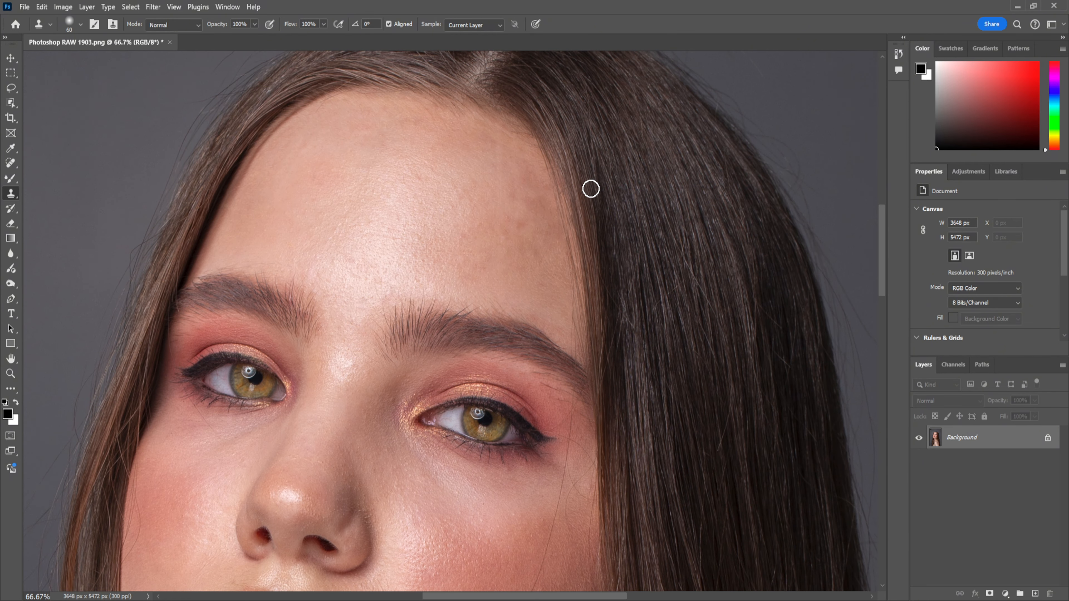
{"action": "key", "text": "ctrl+plus"}
{"action": "scroll", "coordinate": [553, 265], "scroll_direction": "up", "scroll_amount": 4}
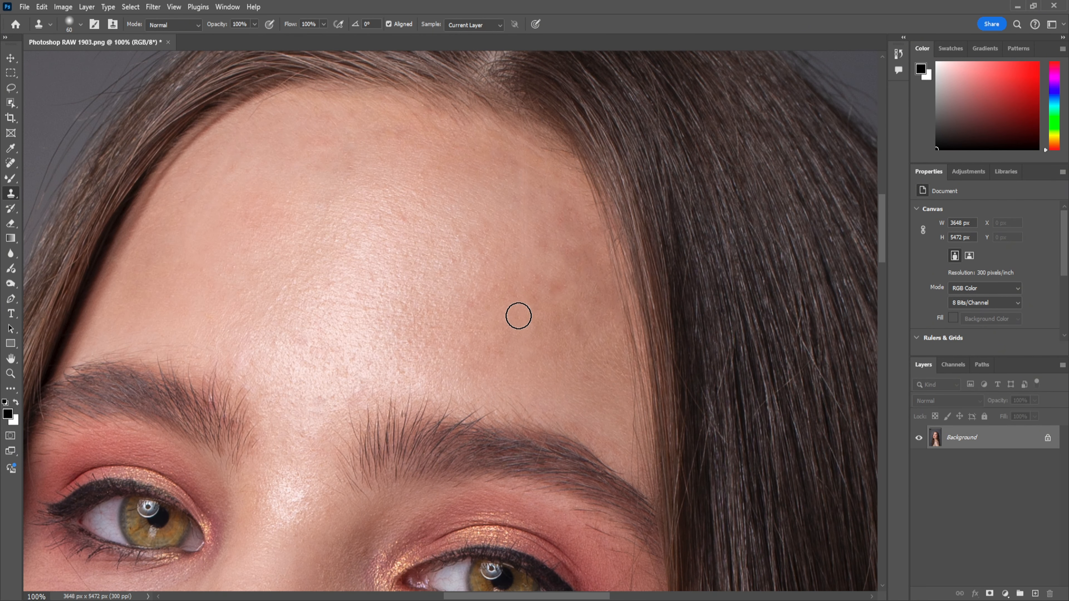
Lasso small reddish patches on the forehead above the right-hand eyebrow, fill the selection and deselect it.
{"action": "key", "text": "y"}
{"action": "key", "text": "ctrl+plus"}
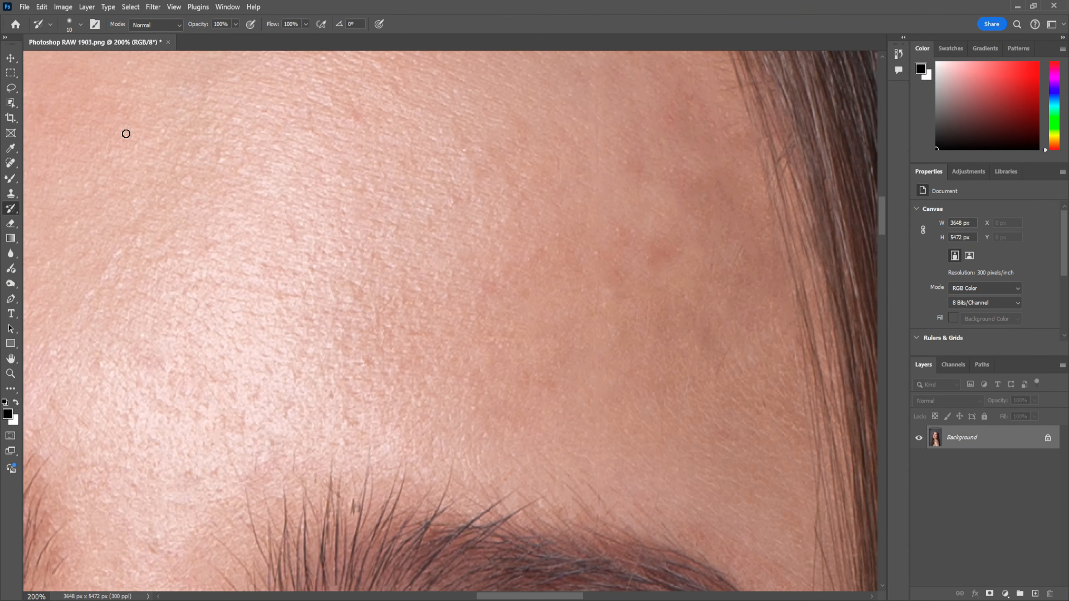
{"action": "left_click", "coordinate": [8, 90]}
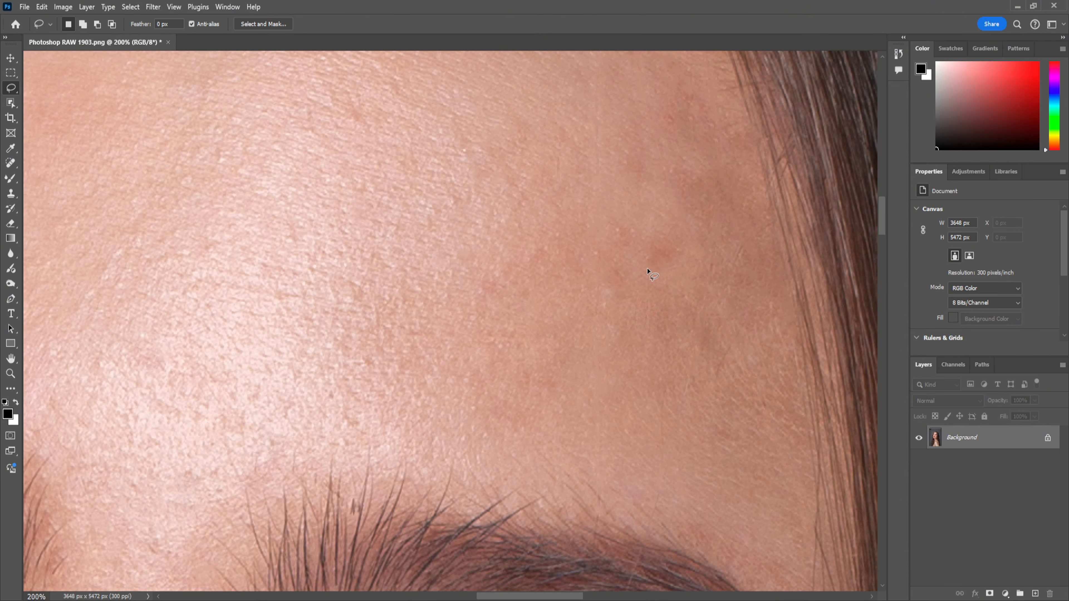
{"action": "mouse_move", "coordinate": [653, 269]}
{"action": "left_mouse_down"}
{"action": "mouse_move", "coordinate": [682, 243]}
{"action": "mouse_move", "coordinate": [666, 235]}
{"action": "mouse_move", "coordinate": [647, 239]}
{"action": "mouse_move", "coordinate": [652, 269]}
{"action": "left_mouse_up"}
{"action": "key", "text": "i"}
{"action": "mouse_move", "coordinate": [611, 243]}
{"action": "left_mouse_down"}
{"action": "mouse_move", "coordinate": [623, 253]}
{"action": "mouse_move", "coordinate": [637, 231]}
{"action": "mouse_move", "coordinate": [605, 220]}
{"action": "mouse_move", "coordinate": [612, 244]}
{"action": "left_mouse_up"}
{"action": "key", "text": "shift+F5"}
{"action": "key", "text": "Return"}
{"action": "key", "text": "ctrl+d"}
{"action": "mouse_move", "coordinate": [617, 283]}
{"action": "left_mouse_down"}
{"action": "mouse_move", "coordinate": [628, 260]}
{"action": "mouse_move", "coordinate": [599, 249]}
{"action": "left_mouse_up"}
{"action": "mouse_move", "coordinate": [589, 252]}
{"action": "left_mouse_down"}
{"action": "mouse_move", "coordinate": [612, 281]}
{"action": "mouse_move", "coordinate": [590, 250]}
{"action": "left_mouse_up"}
{"action": "key", "text": "ctrl+minus"}
{"action": "key", "text": "ctrl+minus"}
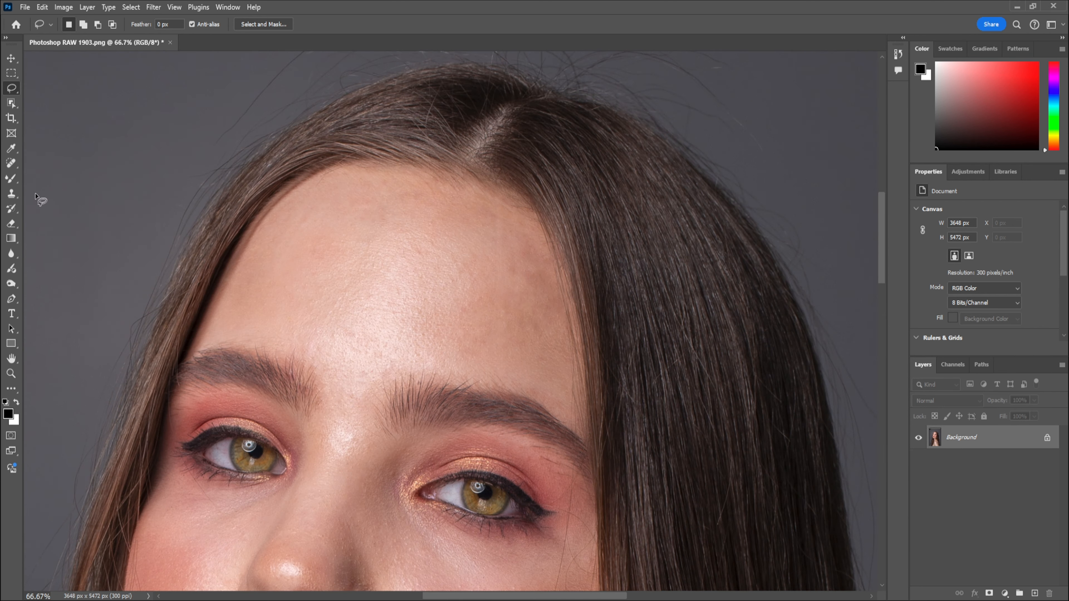
Heal the fine line on the cheek between the nose and mouth corner with the 10 px Spot Healing Brush in Proximity Match.
{"action": "key", "text": "j"}
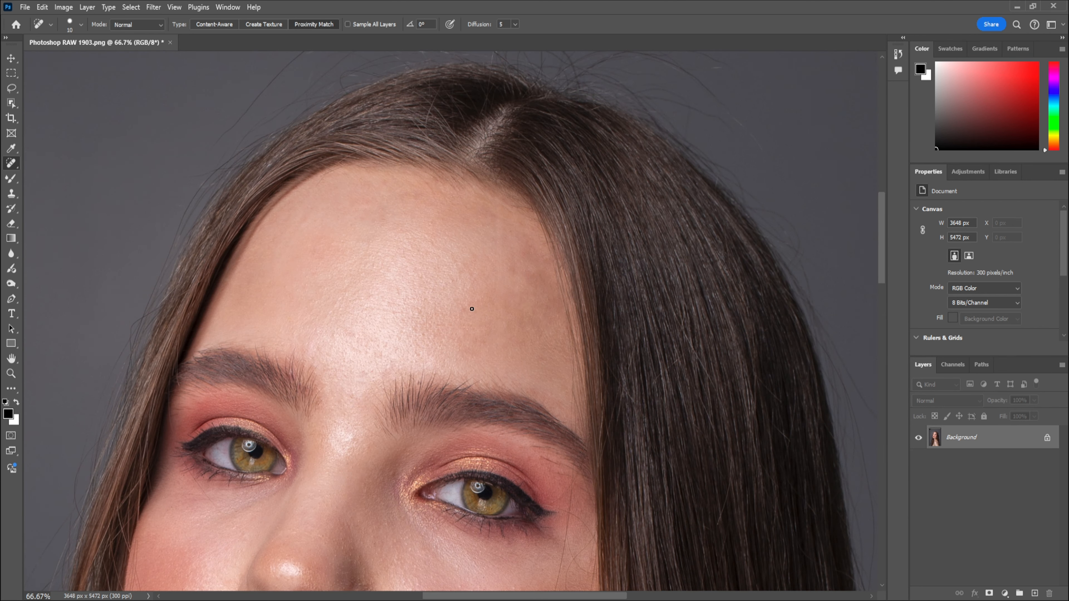
{"action": "key", "text": "ctrl+plus"}
{"action": "key", "text": "ctrl+minus"}
{"action": "key", "text": "ctrl+minus"}
{"action": "key", "text": "ctrl+minus"}
{"action": "key", "text": "ctrl+minus"}
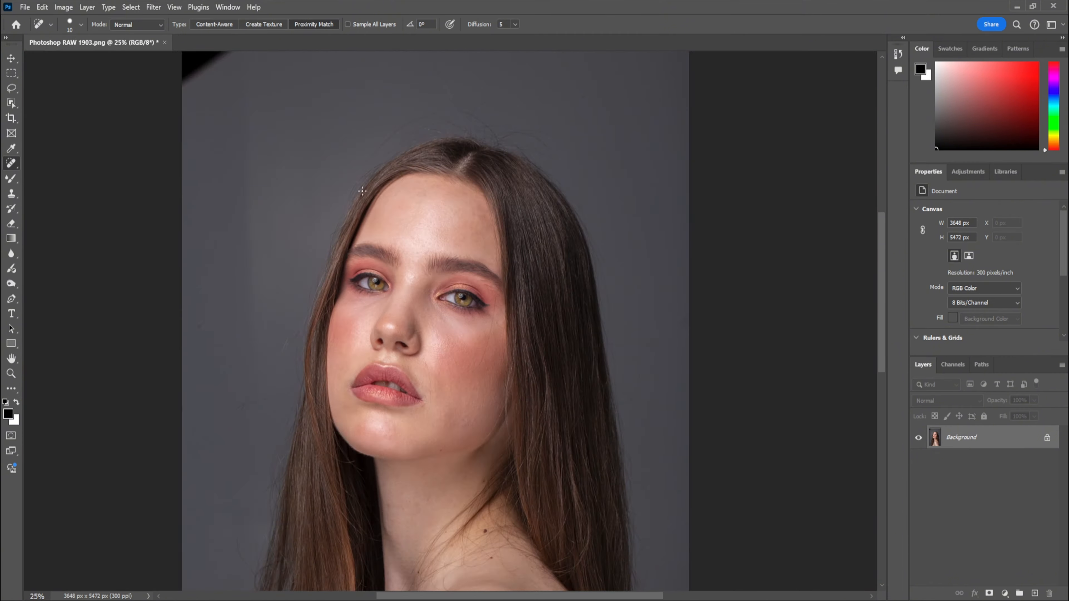
{"action": "key", "text": "ctrl+plus"}
{"action": "key", "text": "ctrl+plus"}
{"action": "scroll", "coordinate": [408, 260], "scroll_direction": "up", "scroll_amount": 3}
{"action": "left_click_drag", "start_coordinate": [357, 190], "coordinate": [363, 206]}
{"action": "left_click_drag", "start_coordinate": [363, 205], "coordinate": [378, 236]}
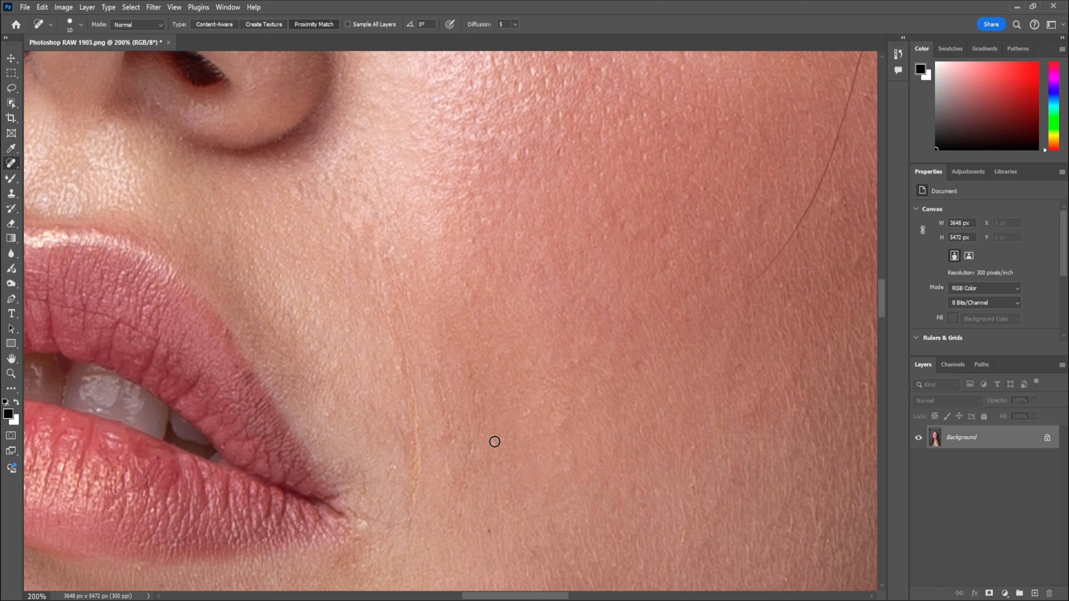
Review the retouched face and the portrait as a whole, with the healing brush enlarged to 25 px.
{"action": "key", "text": "ctrl+minus"}
{"action": "key", "text": "ctrl+minus"}
{"action": "key", "text": "ctrl+minus"}
{"action": "key", "text": "ctrl+minus"}
{"action": "key", "text": "ctrl+minus"}
{"action": "key", "text": "ctrl+plus"}
{"action": "key", "text": "ctrl+plus"}
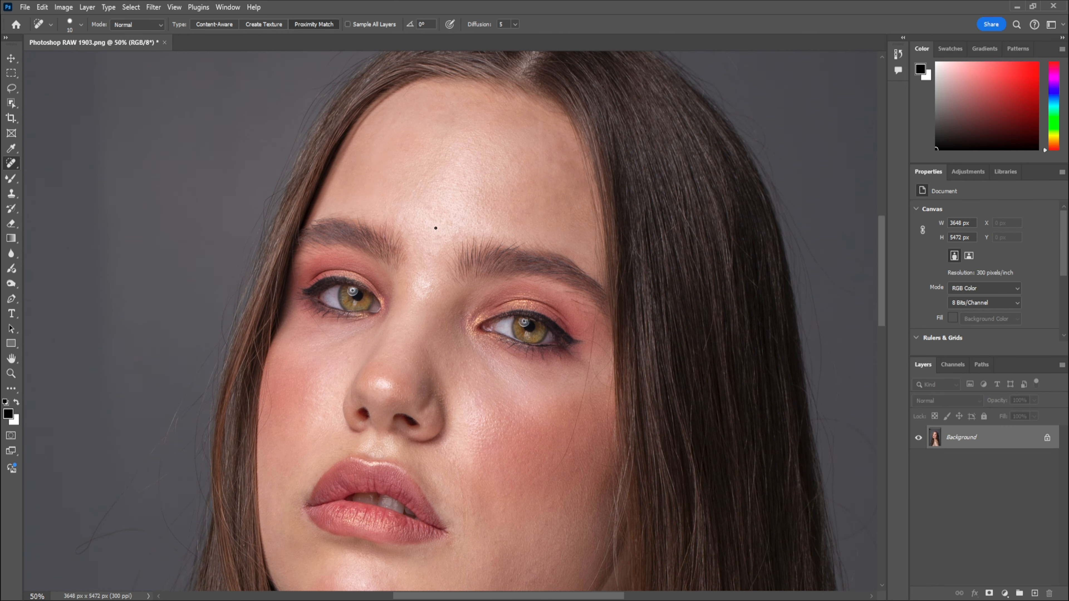
{"action": "key", "text": "bracketright"}
{"action": "key", "text": "bracketright"}
{"action": "key", "text": "bracketright"}
{"action": "key", "text": "ctrl+minus"}
{"action": "key", "text": "ctrl+minus"}
{"action": "key", "text": "ctrl+minus"}
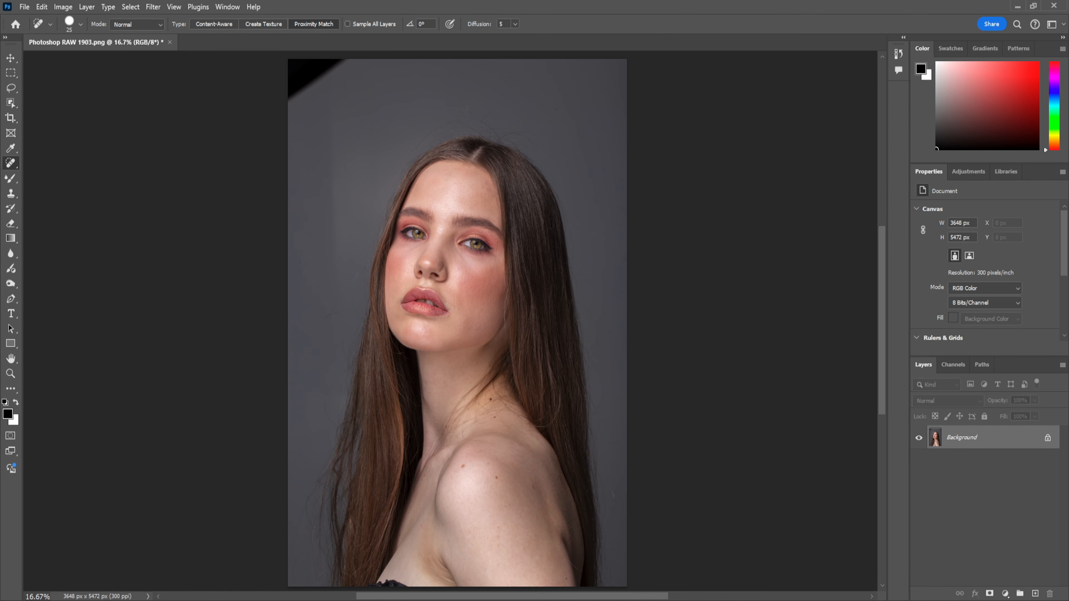
Duplicate the retouched portrait layer twice.
{"action": "key", "text": "ctrl+j"}
{"action": "key", "text": "ctrl+j"}
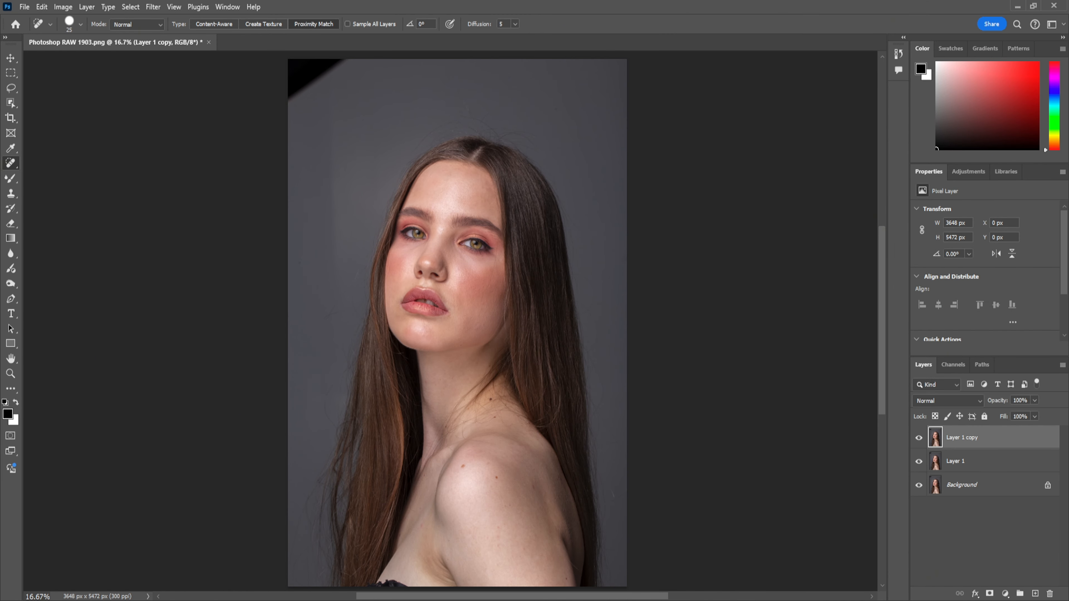
Rename the lower of the two duplicate layers, beginning the name with "low-".
{"action": "double_click", "coordinate": [952, 462]}
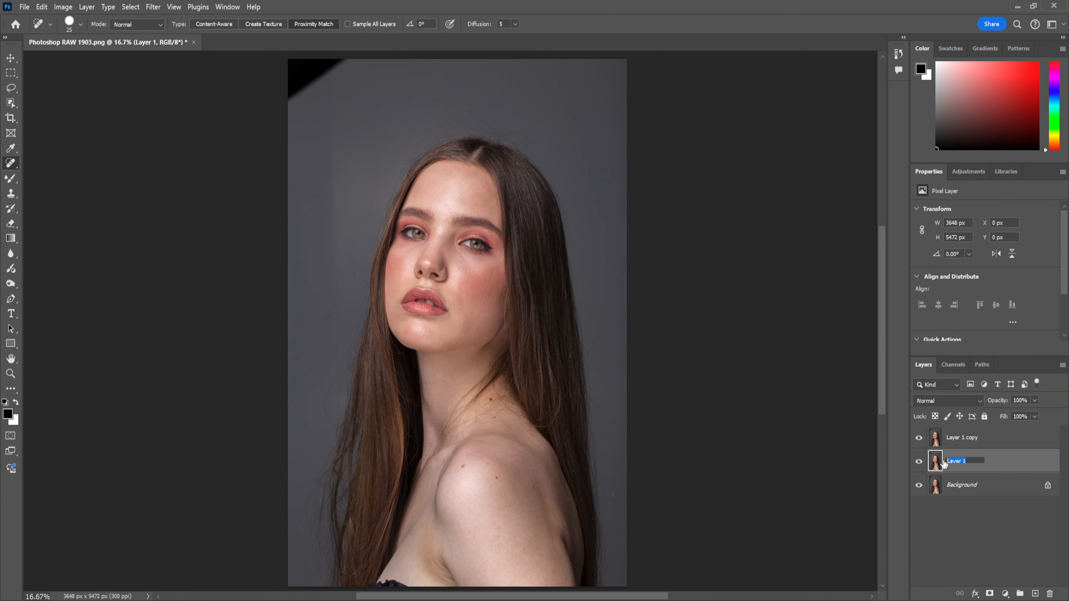
{"action": "type", "text": "low-"}
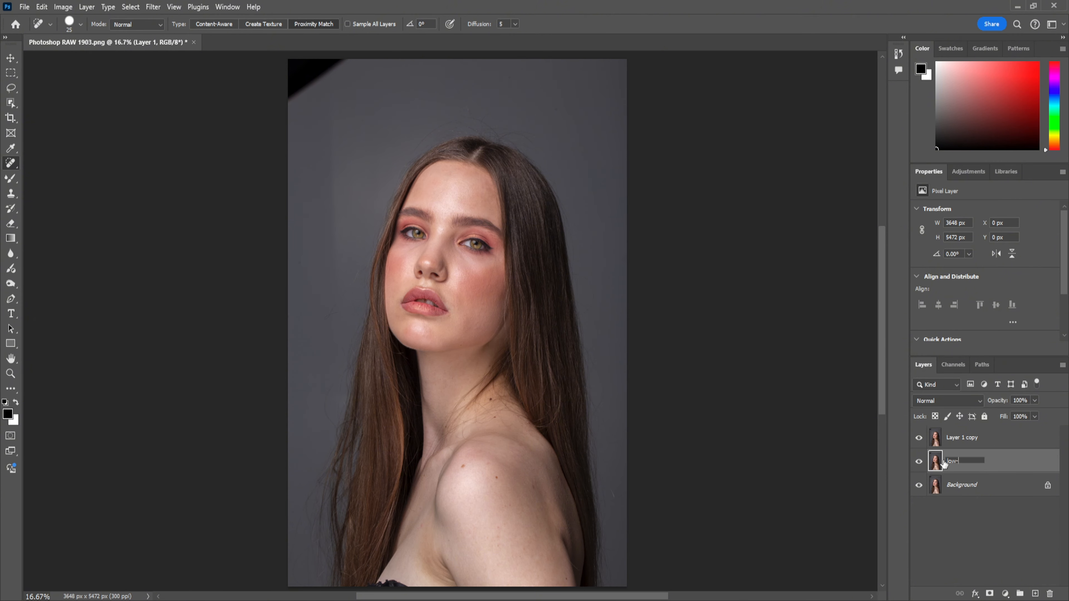